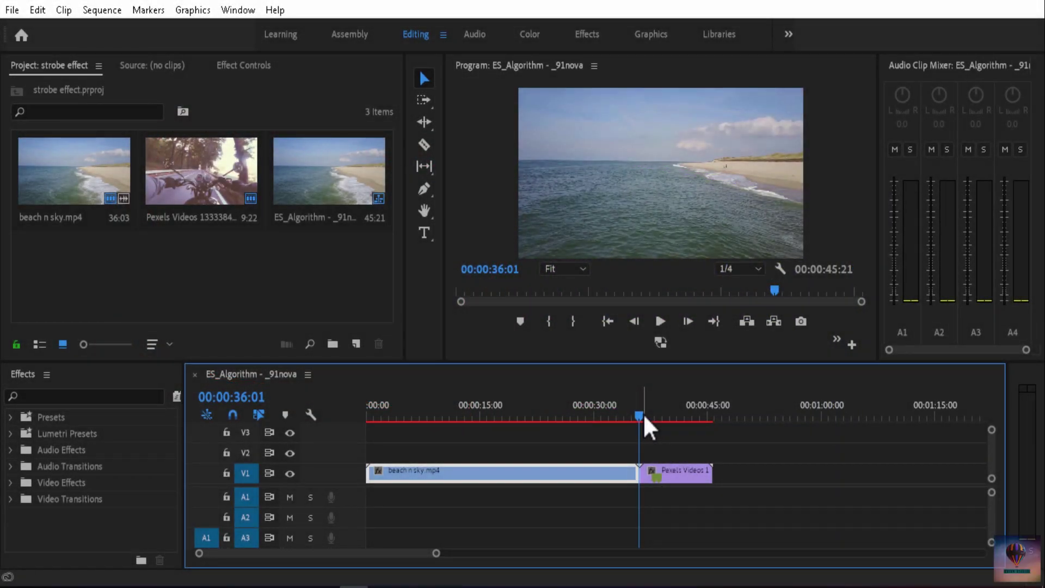
# Step: In File Explorer, inspect the Glitch Presets folder holding the Glitch Premiere preset file
pyautogui.click(497, 579)
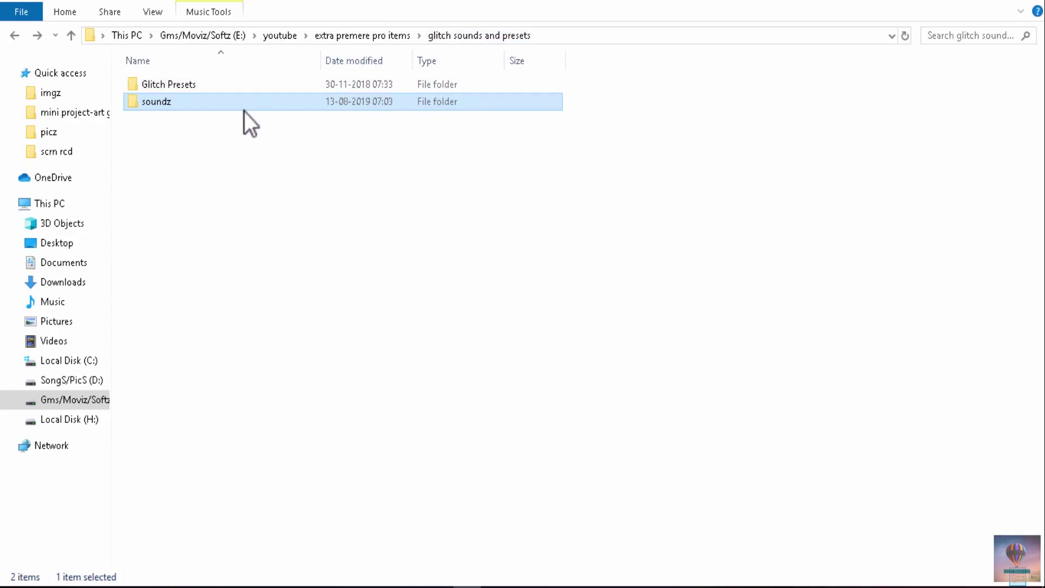
pyautogui.click(201, 87)
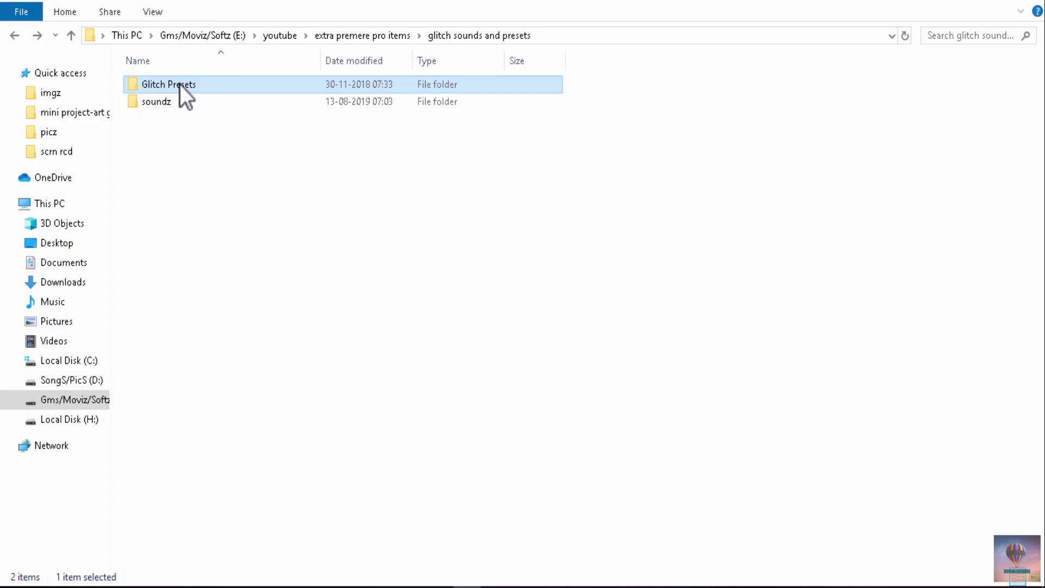
pyautogui.doubleClick(180, 84)
pyautogui.click(180, 87)
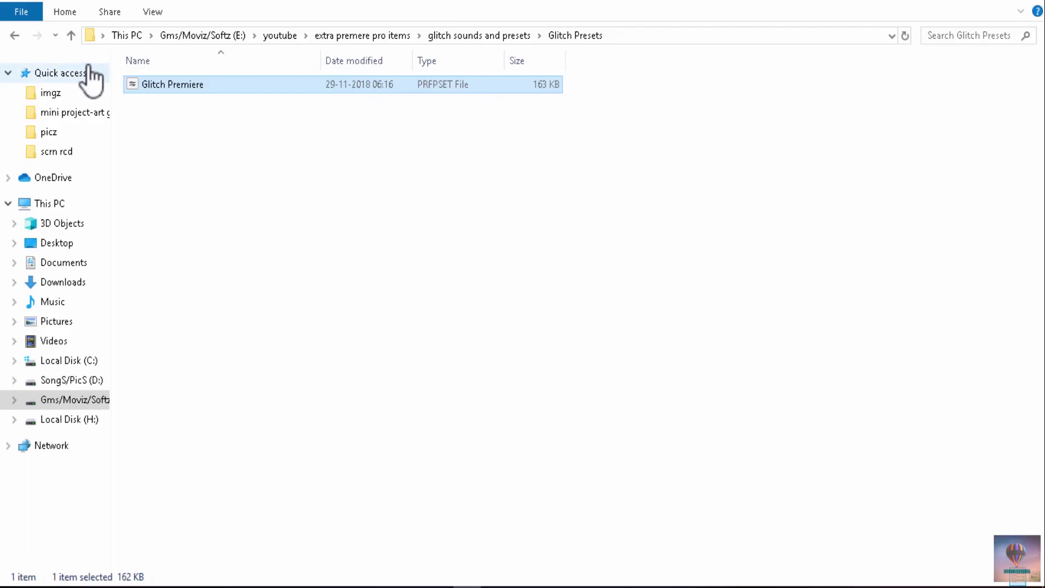
pyautogui.click(14, 36)
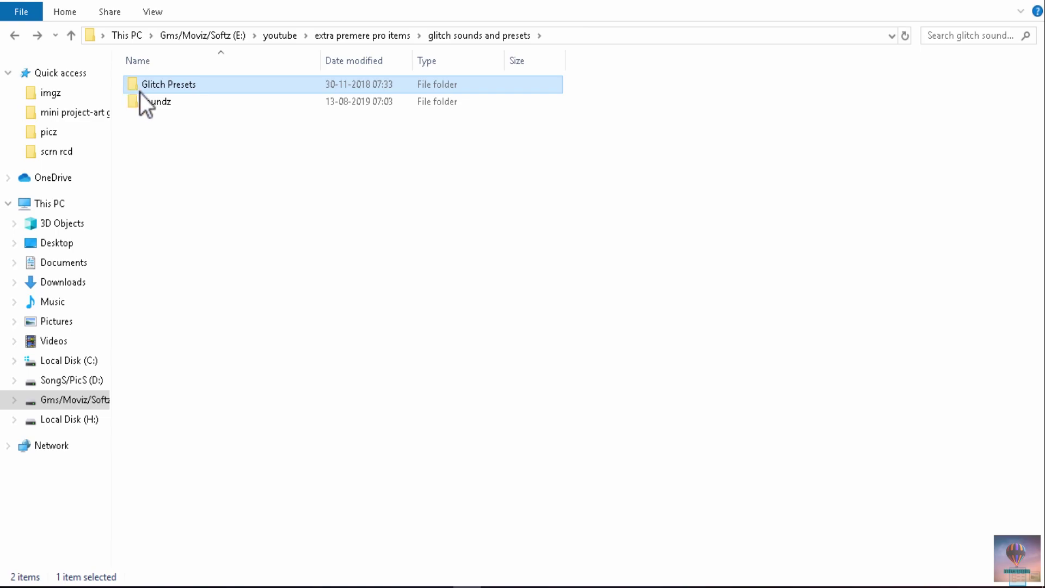
# Step: Browse the ten Glitch SFX files in soundz, then return to the glitch sounds and presets folder
pyautogui.click(150, 102)
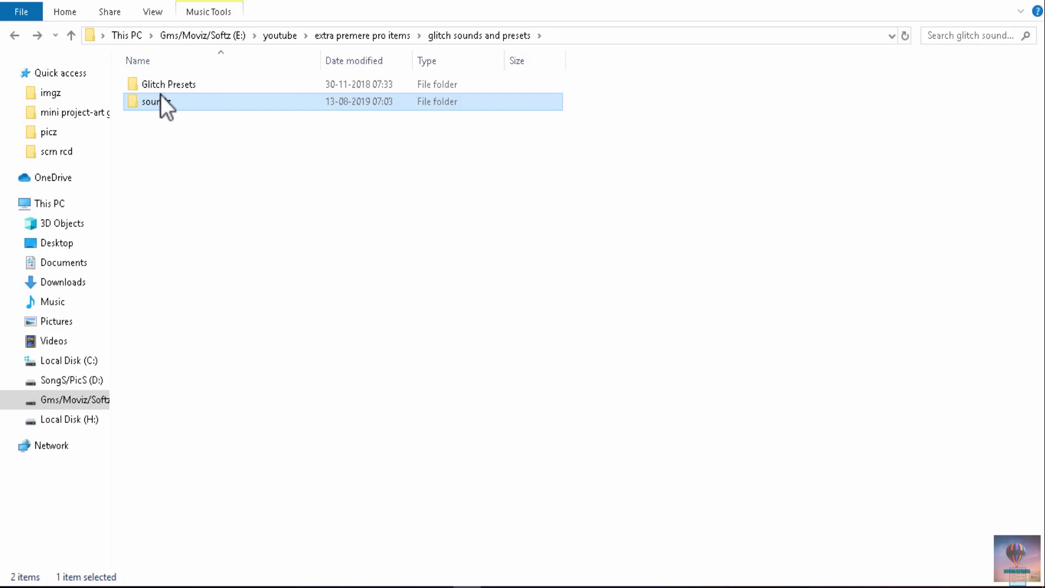
pyautogui.doubleClick(161, 96)
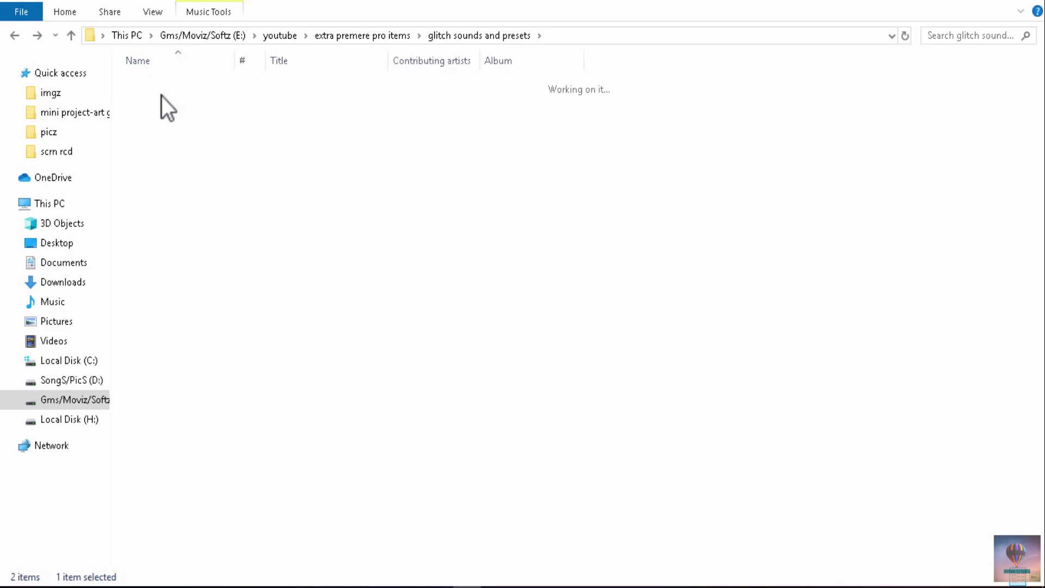
pyautogui.moveTo(205, 326); pyautogui.dragTo(172, 67)
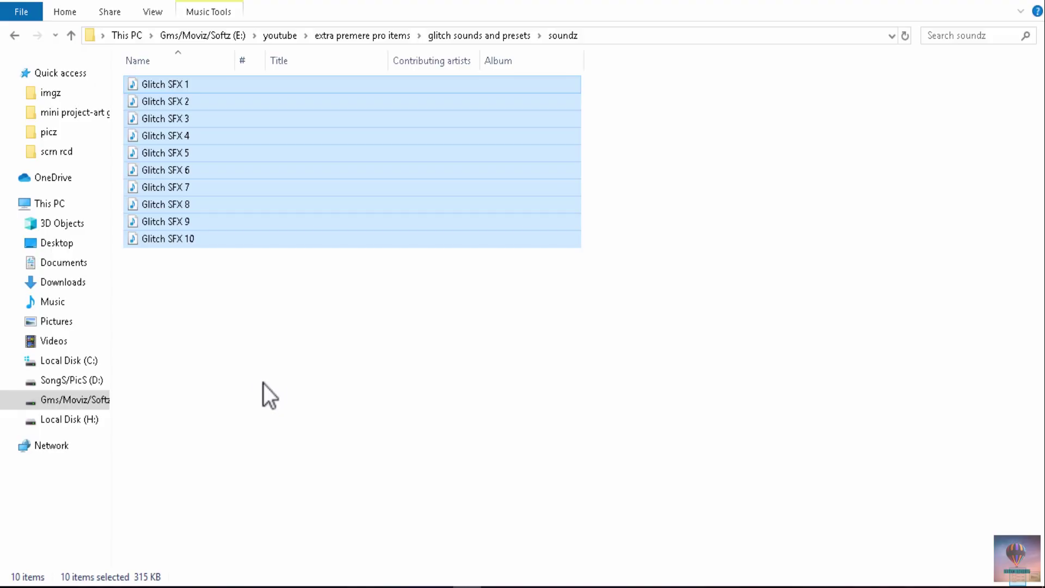
pyautogui.click(226, 292)
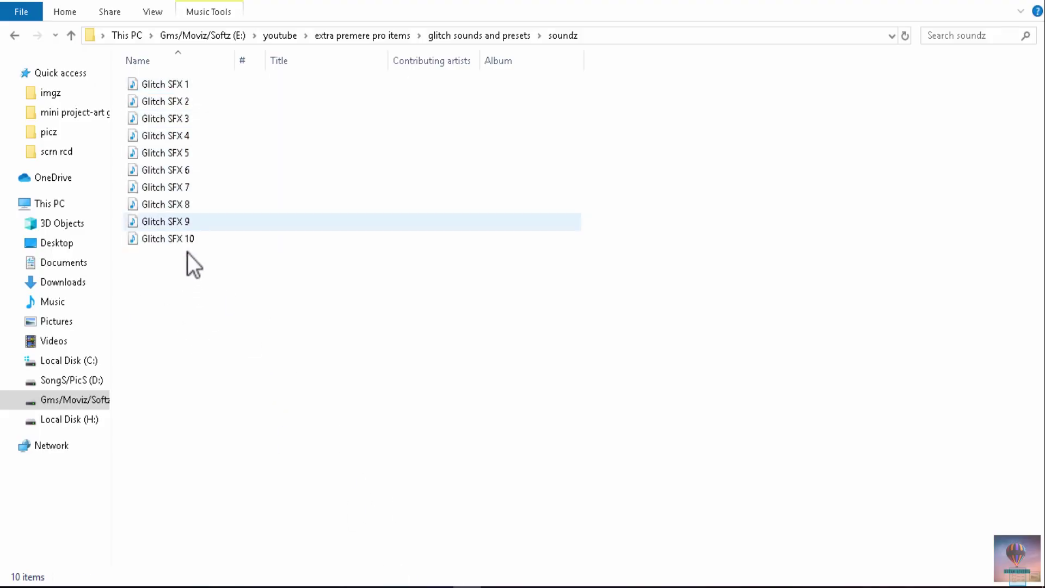
pyautogui.hotkey('alt', 'Left')
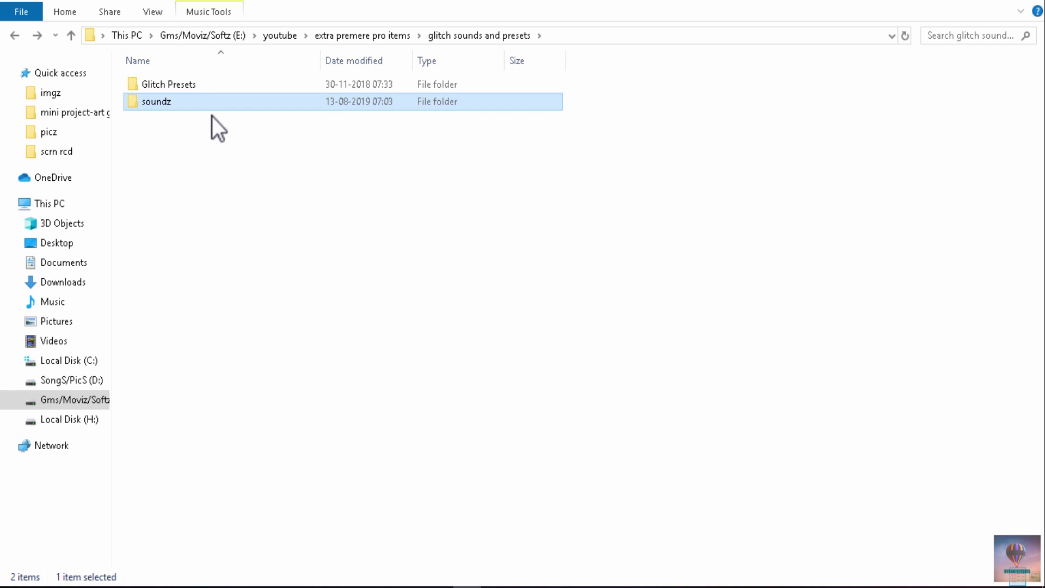
# Step: Import the soundz folder into the Project panel and open its bin of ten Glitch SFX mp3s
pyautogui.moveTo(191, 100); pyautogui.dragTo(226, 300)
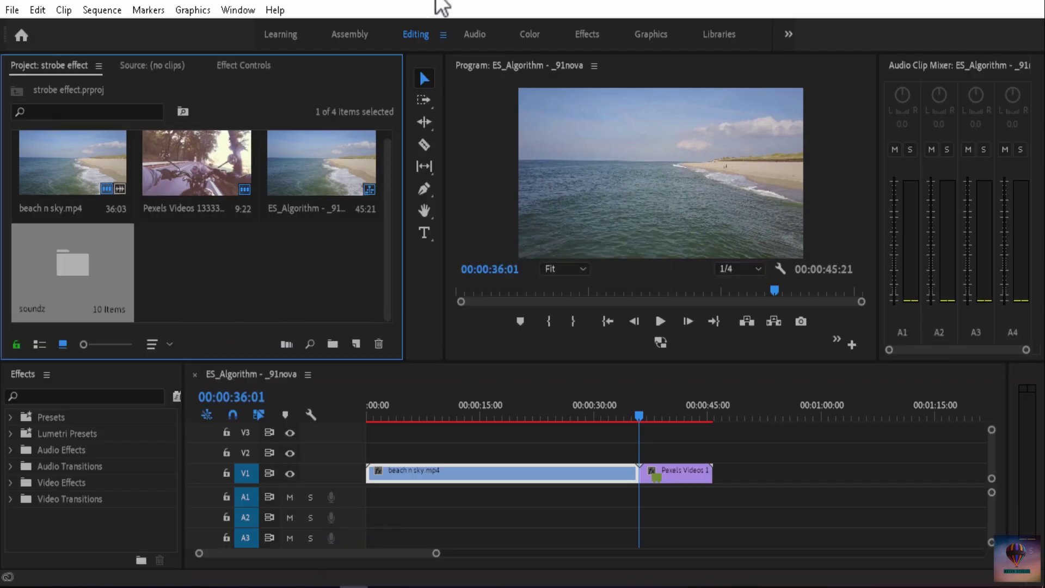
pyautogui.doubleClick(113, 265)
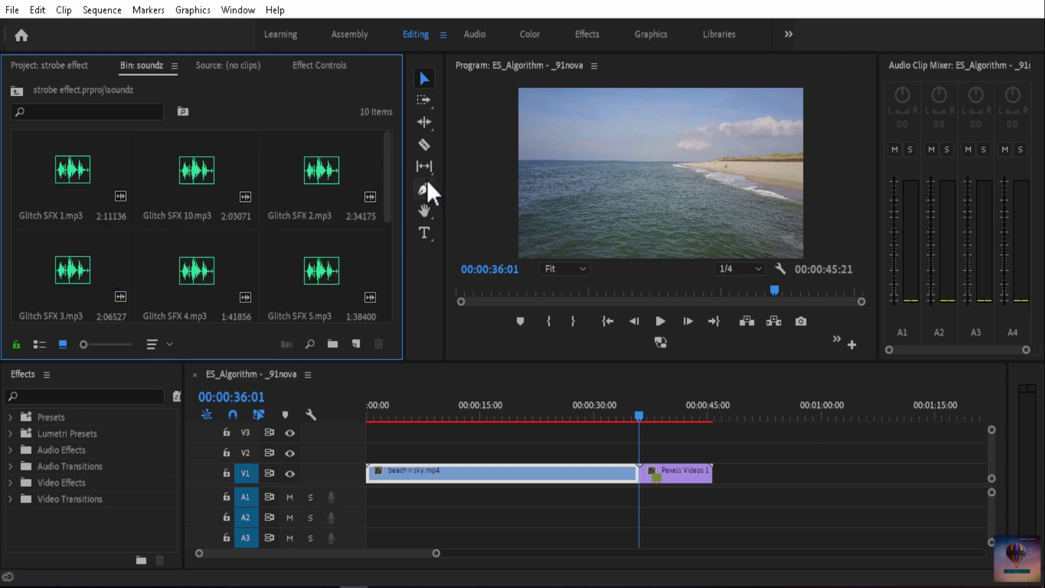
pyautogui.moveTo(385, 162); pyautogui.dragTo(368, 125)
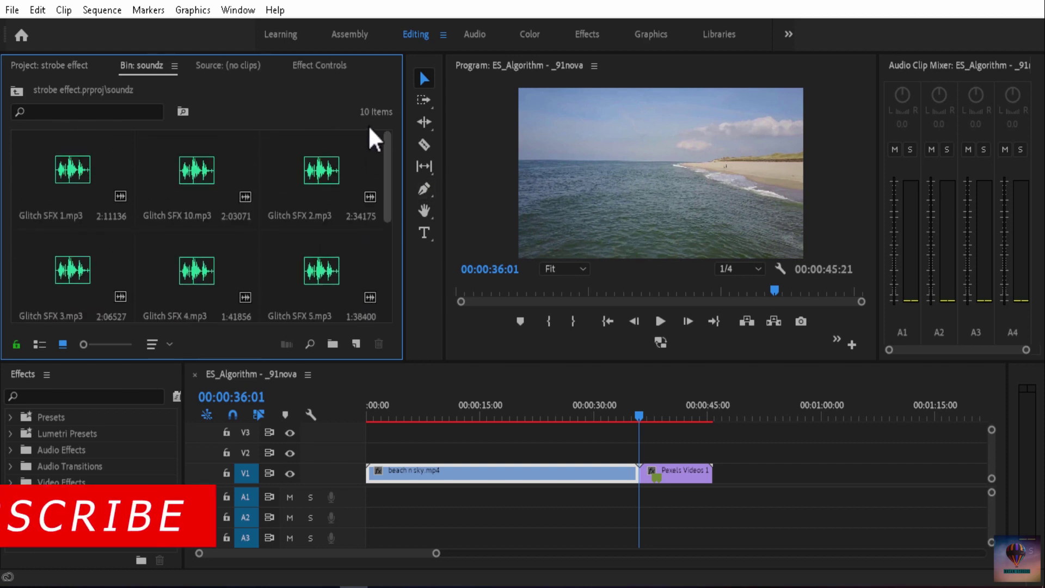
pyautogui.scroll(-5, 381, 256)
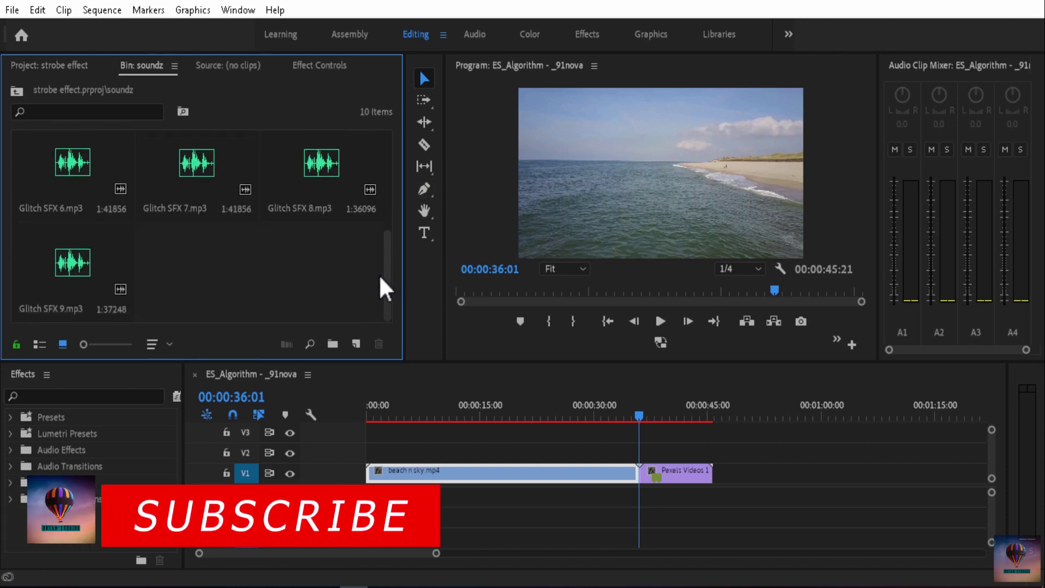
pyautogui.rightClick(38, 415)
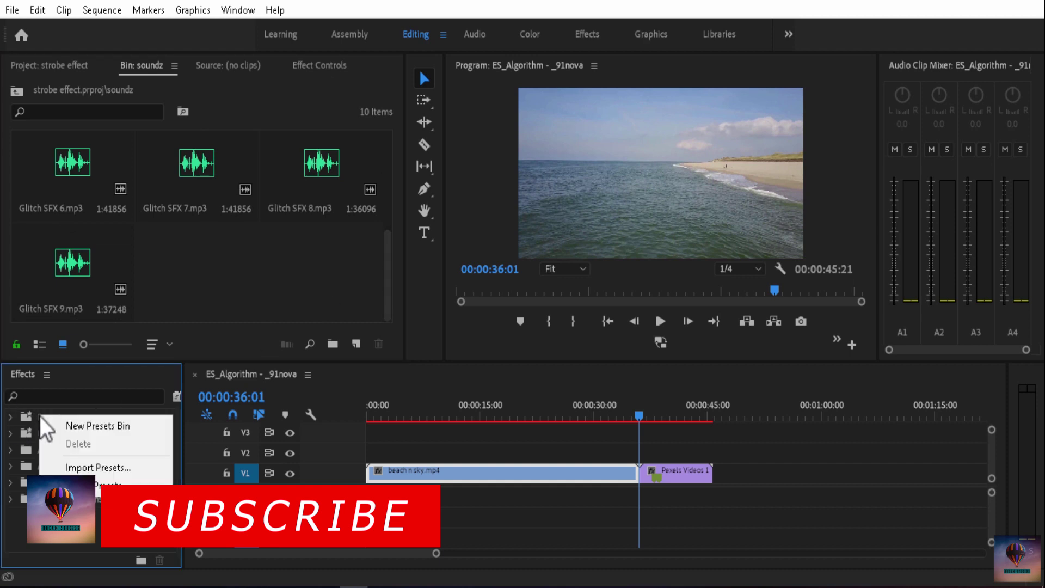
# Step: Import the Glitch Premiere preset from E:\youtube\...\Glitch Presets, adding Glitch 01–05 to Presets
pyautogui.click(77, 468)
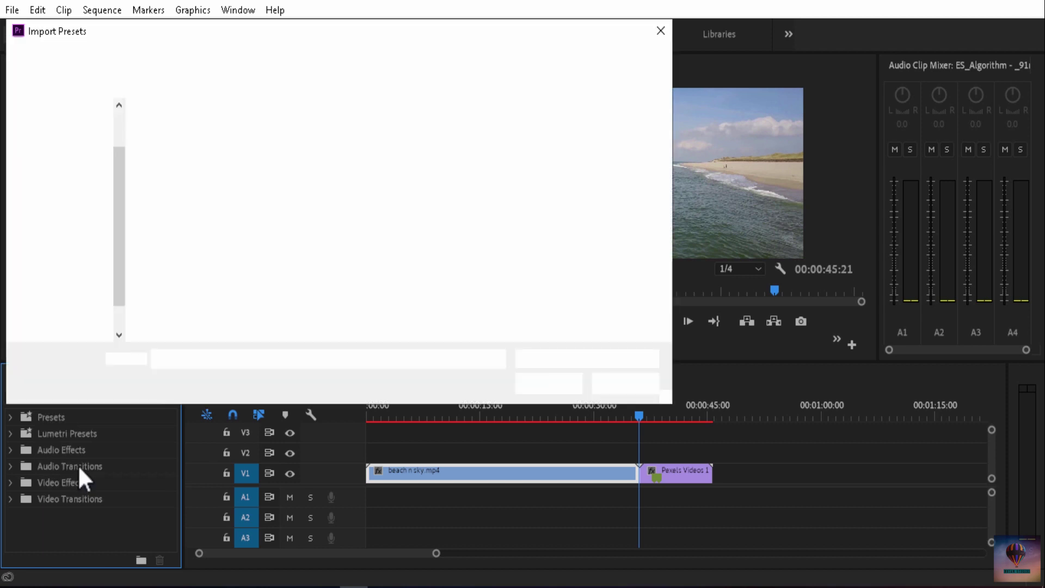
pyautogui.click(79, 335)
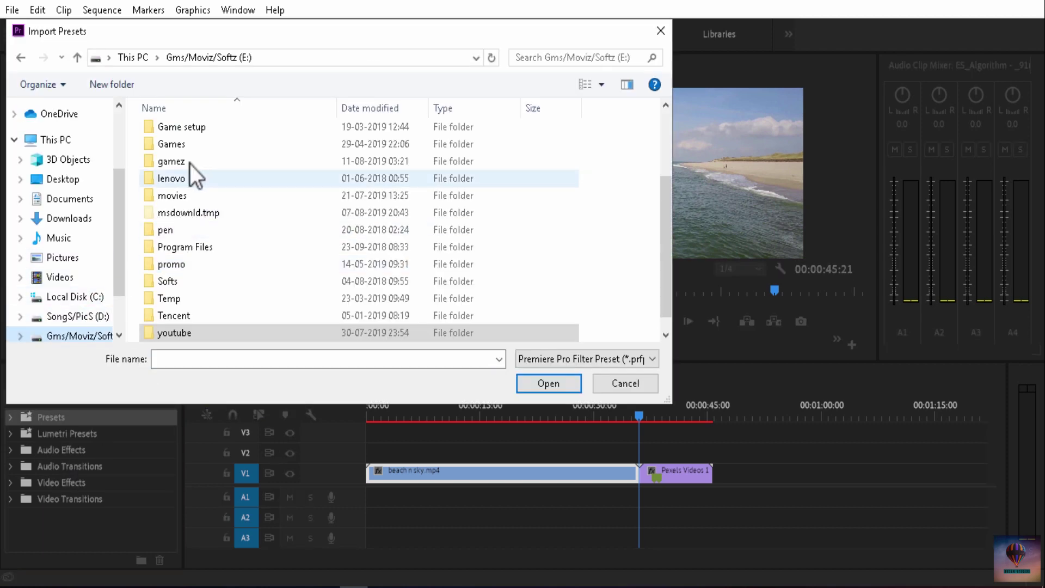
pyautogui.doubleClick(175, 334)
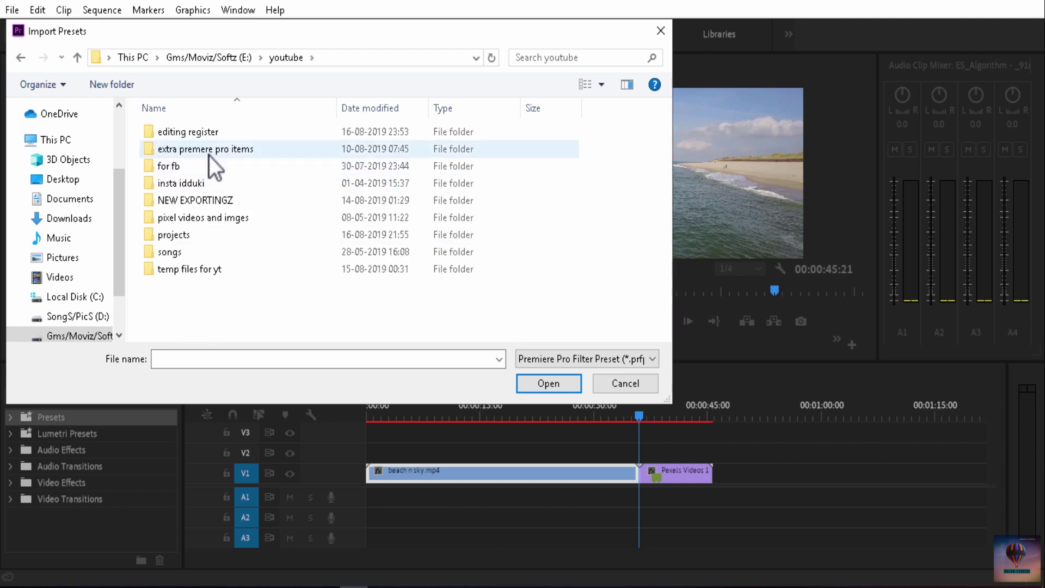
pyautogui.doubleClick(208, 152)
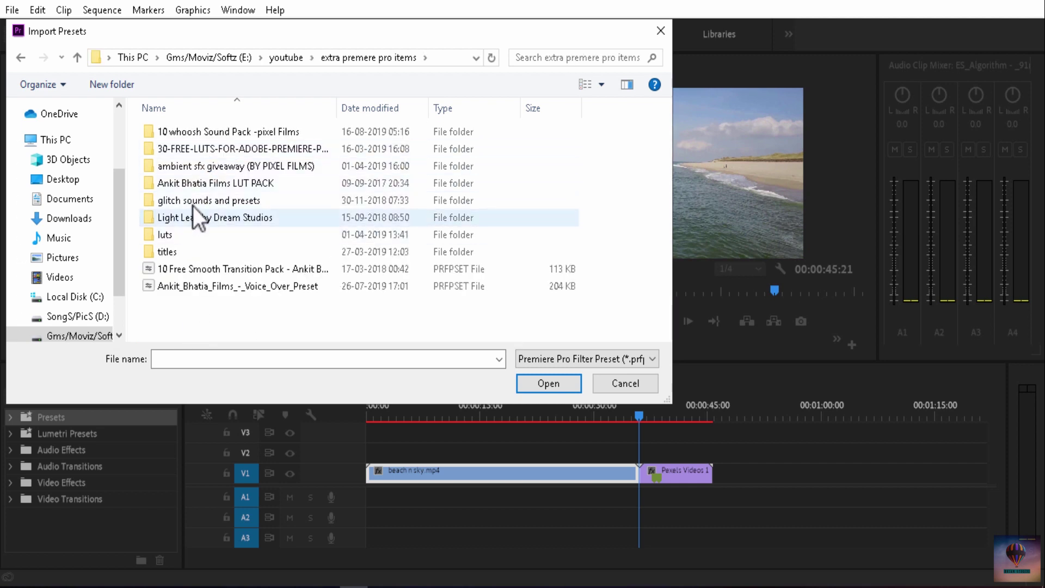
pyautogui.doubleClick(195, 203)
pyautogui.doubleClick(198, 136)
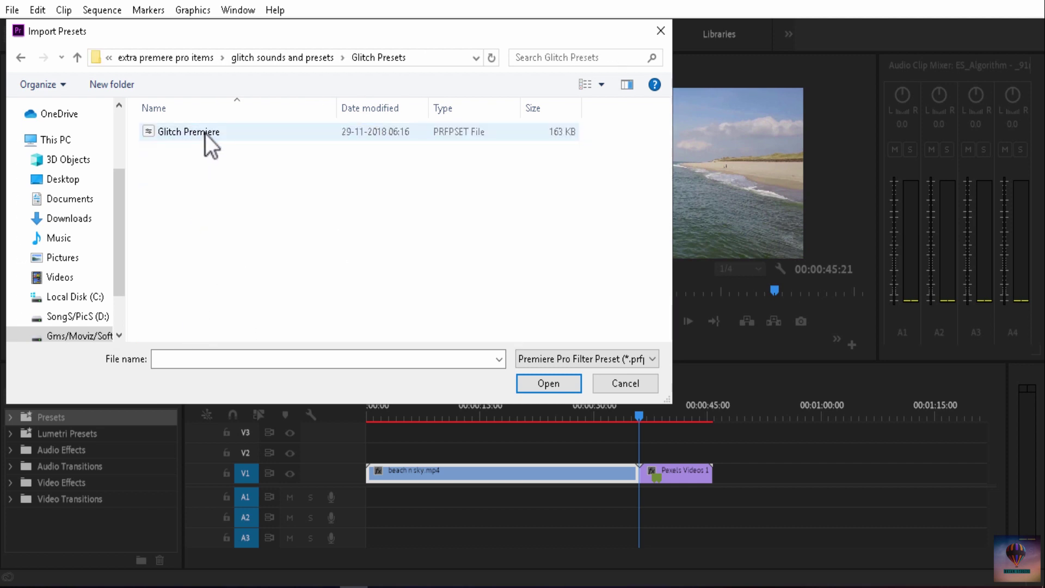
pyautogui.click(215, 135)
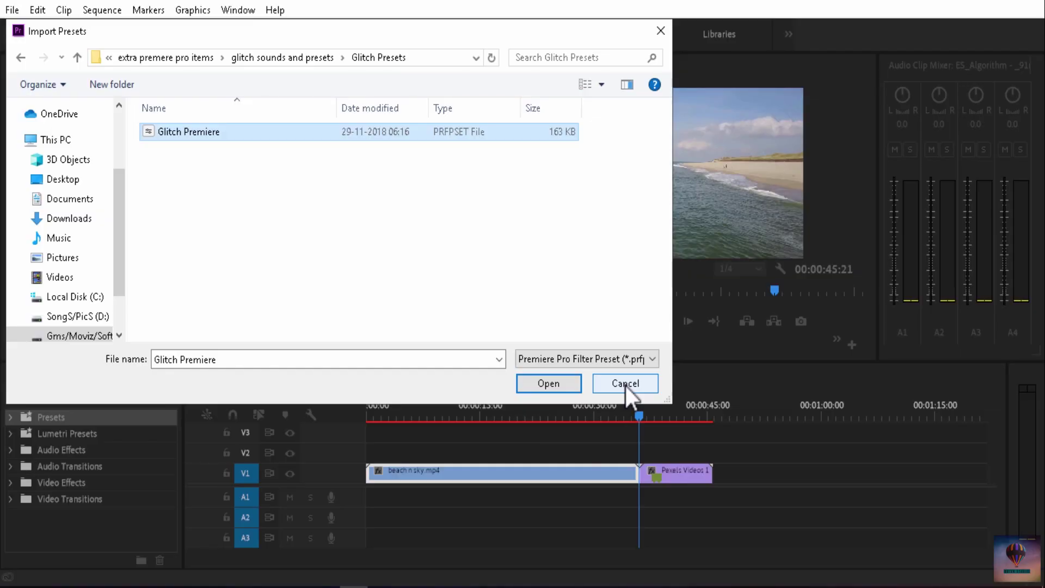
pyautogui.click(623, 384)
pyautogui.click(10, 418)
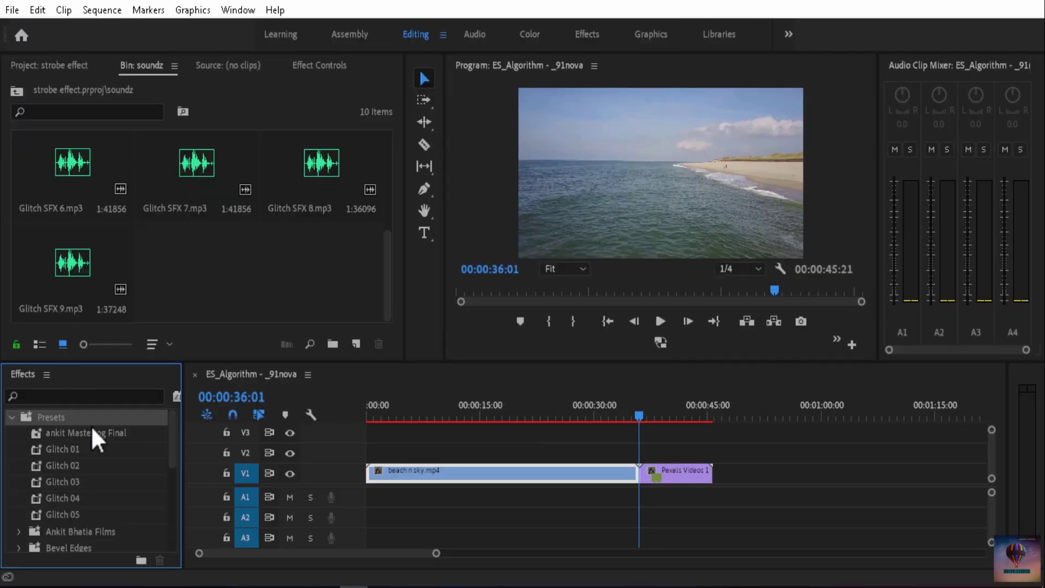
# Step: Move the playhead ten frames into the beach n sky.mp4 clip, to 00:00:00:10
pyautogui.moveTo(171, 427); pyautogui.dragTo(172, 440)
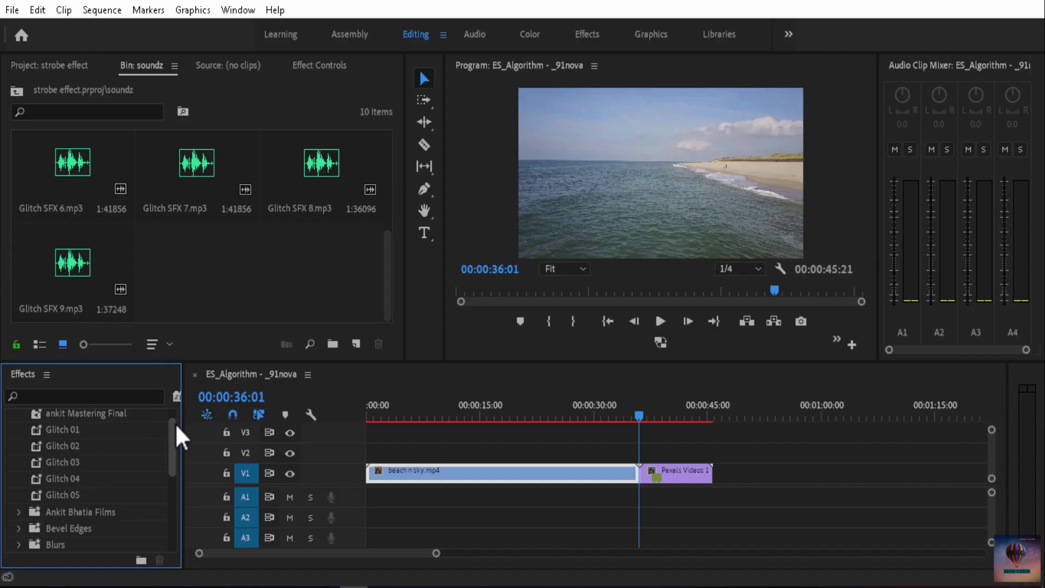
pyautogui.moveTo(644, 414); pyautogui.dragTo(377, 433)
pyautogui.moveTo(436, 553); pyautogui.dragTo(348, 553)
pyautogui.moveTo(376, 415); pyautogui.dragTo(361, 421)
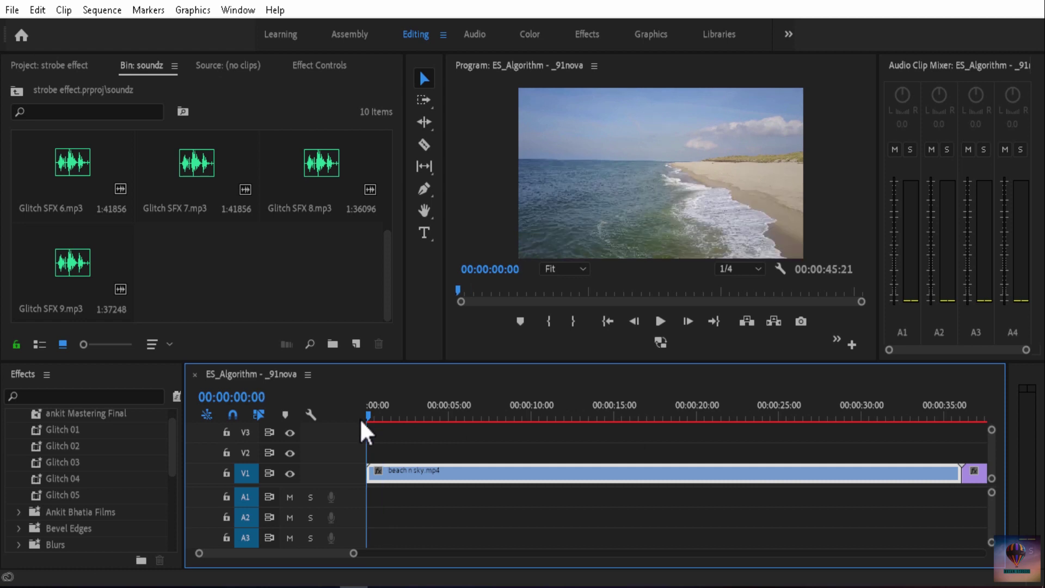
pyautogui.click(375, 420)
pyautogui.hotkey('shift', 'Right')
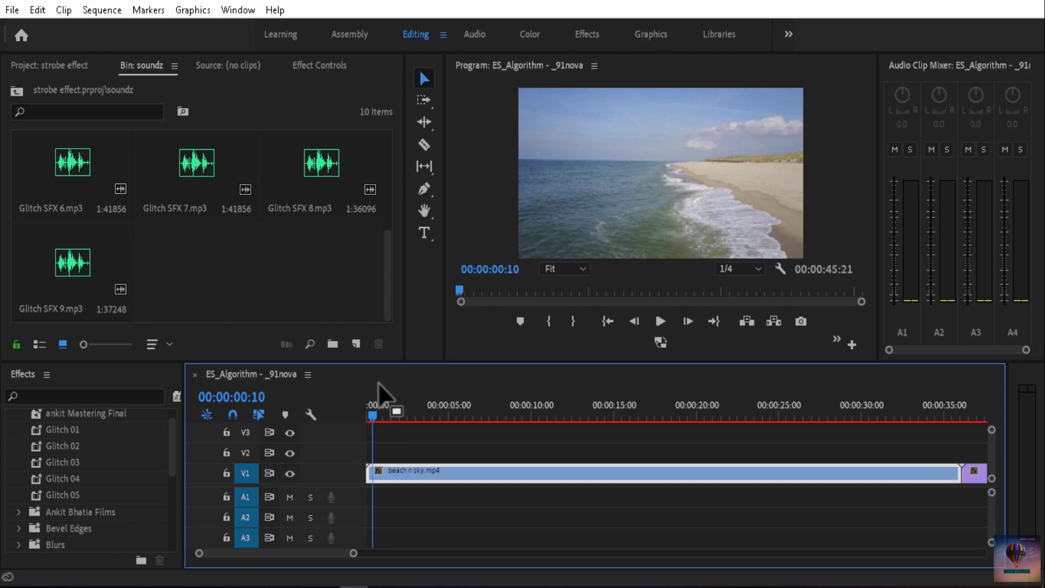
# Step: Razor the beach clip at 00:00:00:10 and apply Glitch 02 to its opening piece
pyautogui.press('c')
pyautogui.click(374, 473)
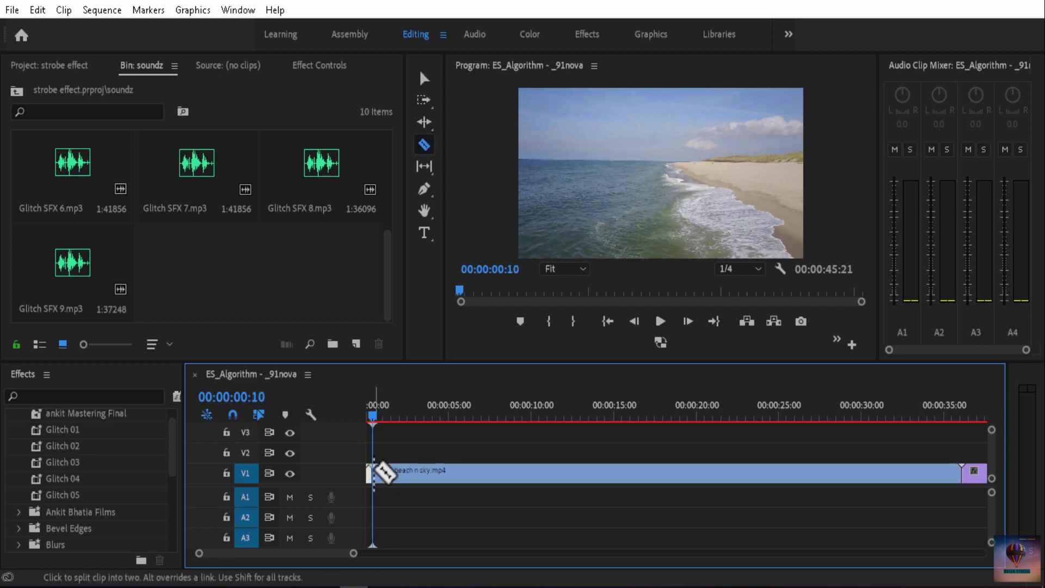
pyautogui.press('v')
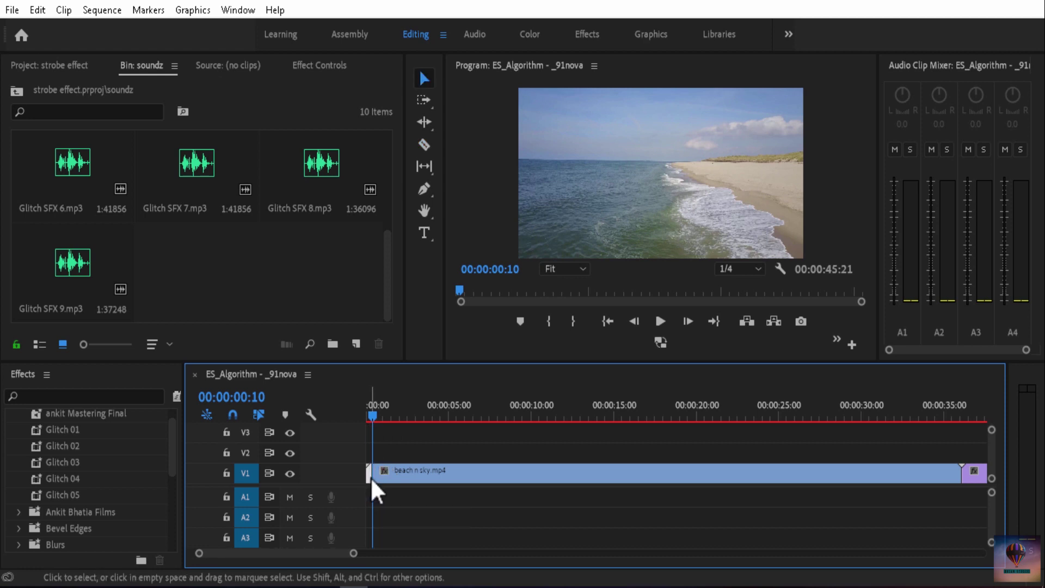
pyautogui.moveTo(72, 442); pyautogui.dragTo(381, 473)
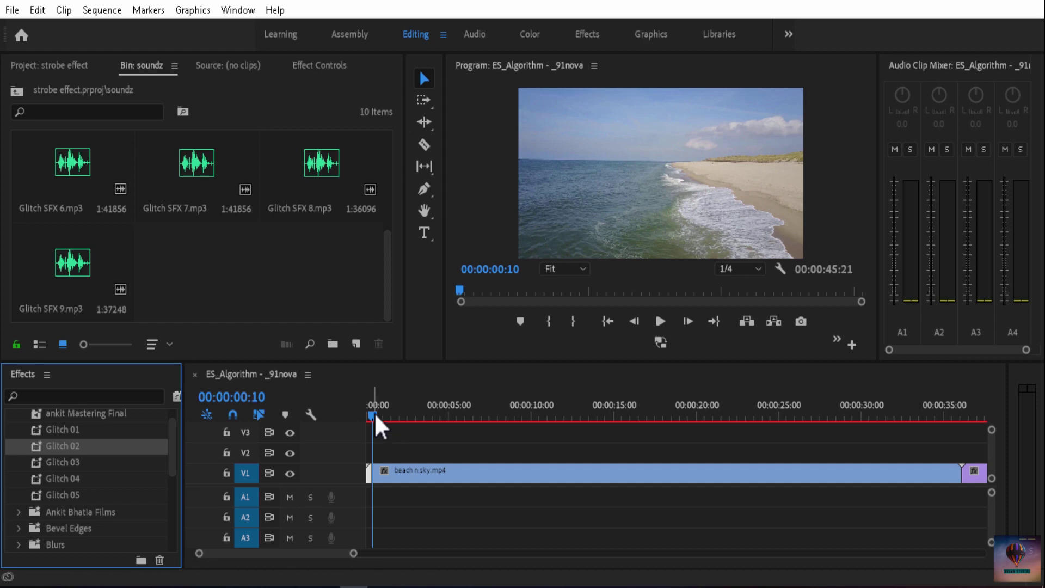
# Step: Preview the glitched opening from the start of the sequence
pyautogui.moveTo(374, 415); pyautogui.dragTo(347, 422)
pyautogui.click(661, 321)
pyautogui.click(661, 321)
pyautogui.press('Home')
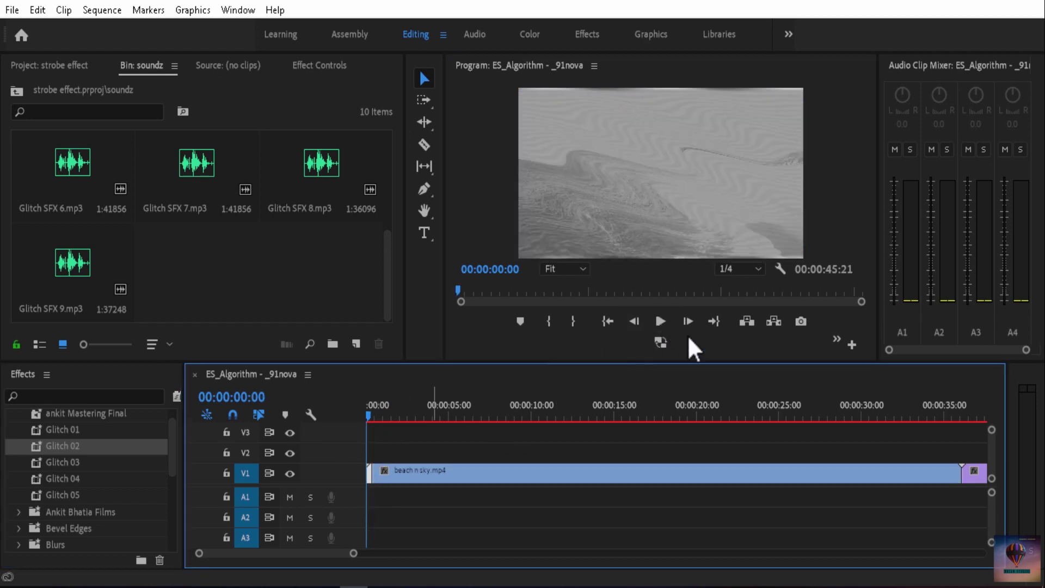
pyautogui.click(664, 321)
pyautogui.press('space')
# Step: Zoom in on the beach-to-motorcycle edit point and set the playhead to 00:00:36:01
pyautogui.click(364, 546)
pyautogui.moveTo(364, 546); pyautogui.dragTo(450, 560)
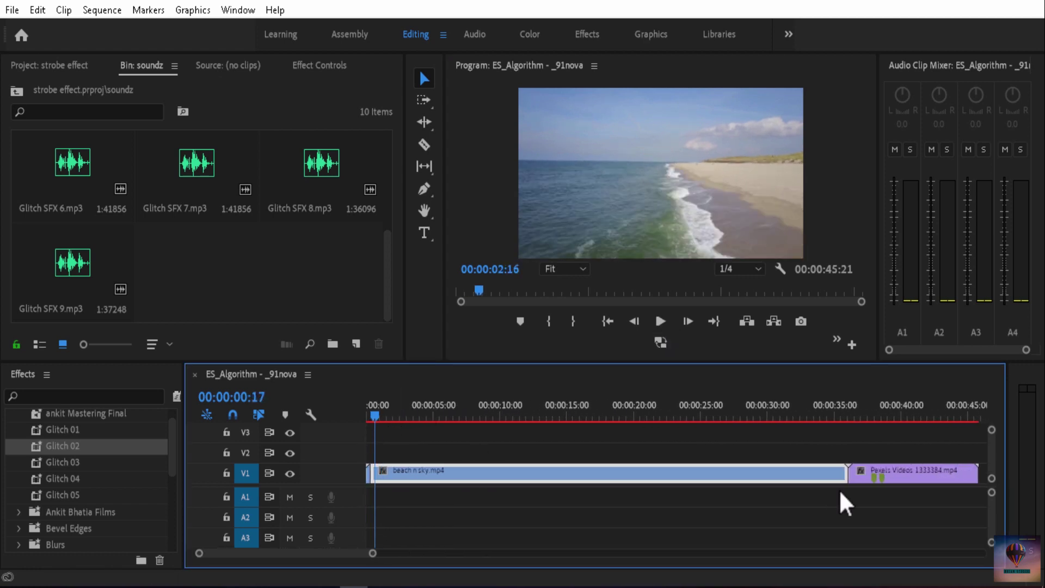
pyautogui.press('Down')
pyautogui.moveTo(372, 551); pyautogui.dragTo(282, 553)
pyautogui.moveTo(674, 415); pyautogui.dragTo(669, 418)
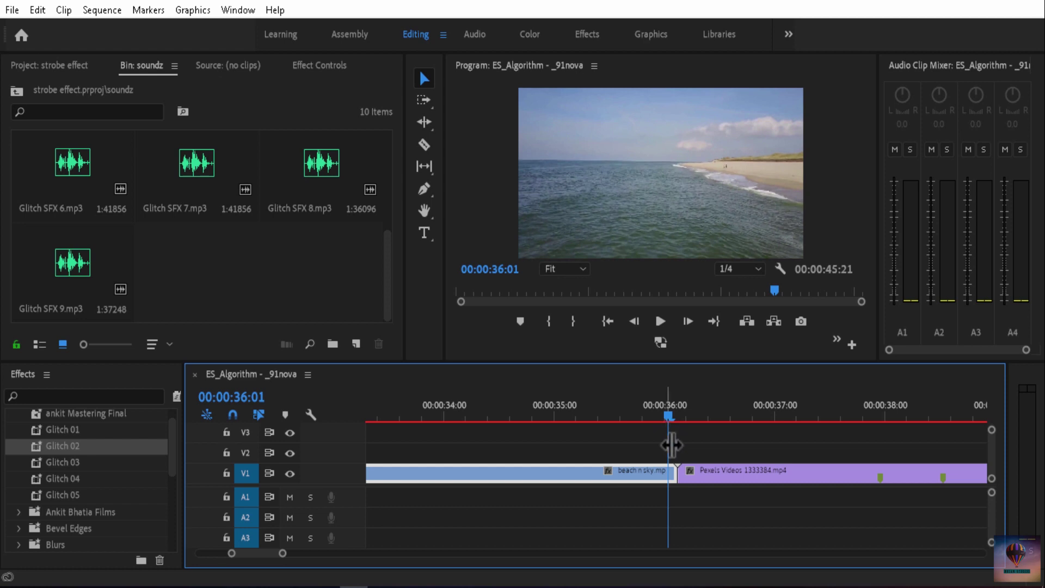
# Step: Razor the beach clip at 00:00:36:01 and the motorcycle clip at 00:00:36:06
pyautogui.press('c')
pyautogui.click(670, 473)
pyautogui.moveTo(670, 420); pyautogui.dragTo(690, 434)
pyautogui.click(690, 473)
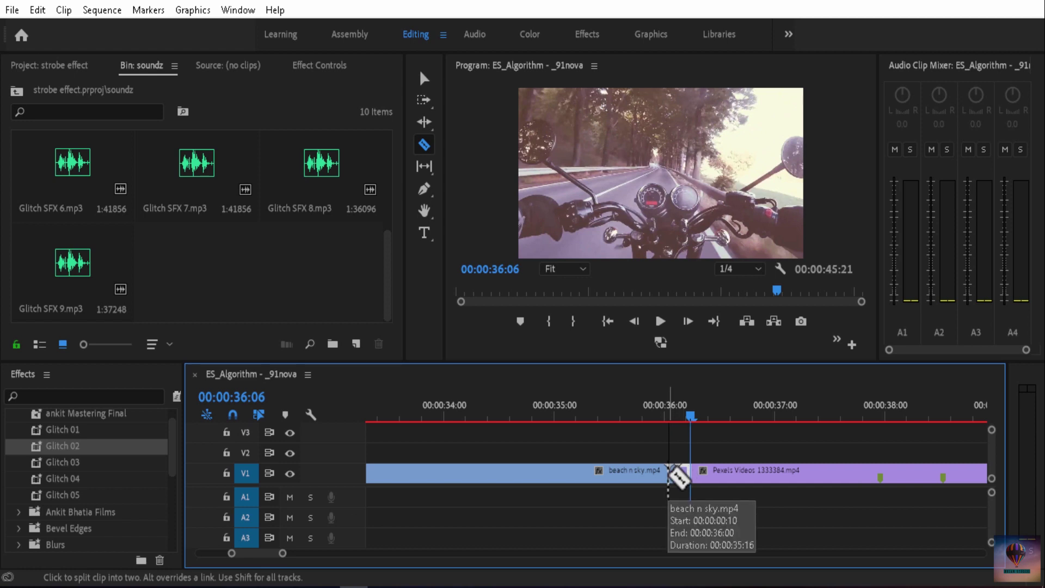
pyautogui.click(679, 477)
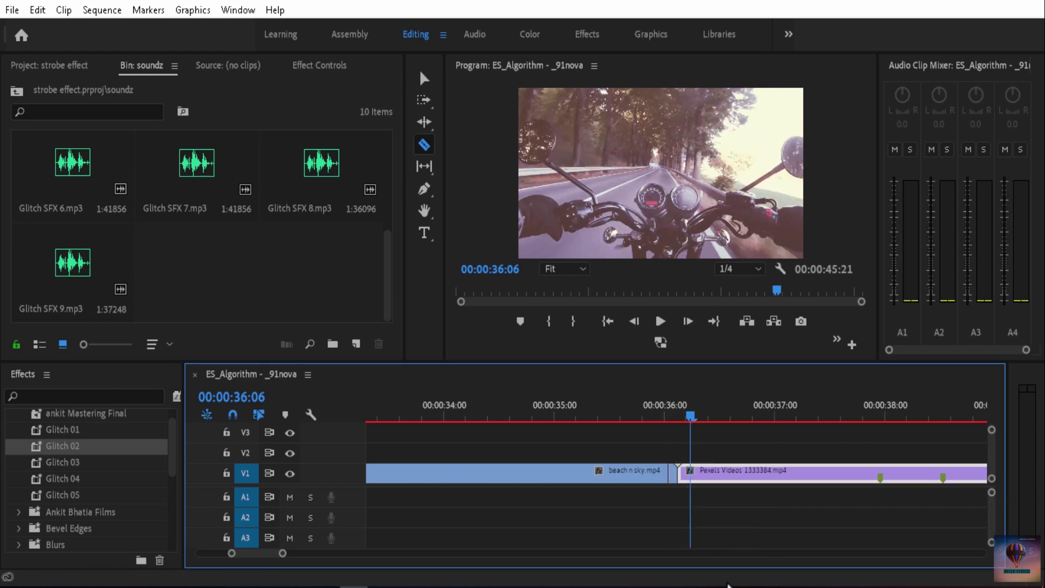
pyautogui.press('v')
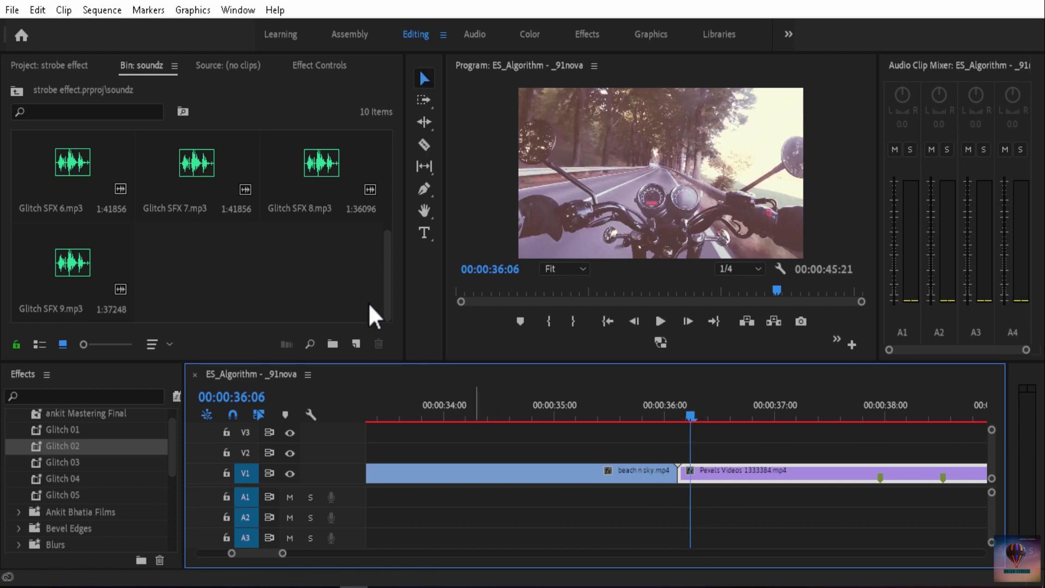
pyautogui.rightClick(231, 256)
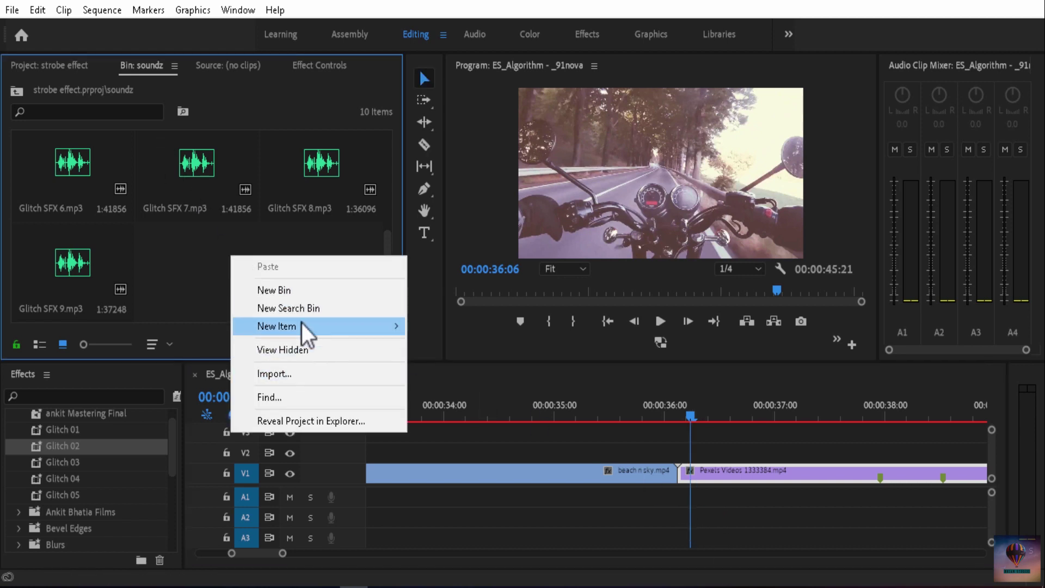
# Step: Create a default Adjustment Layer and place it on V2 over the 36-second cut
pyautogui.moveTo(302, 326)
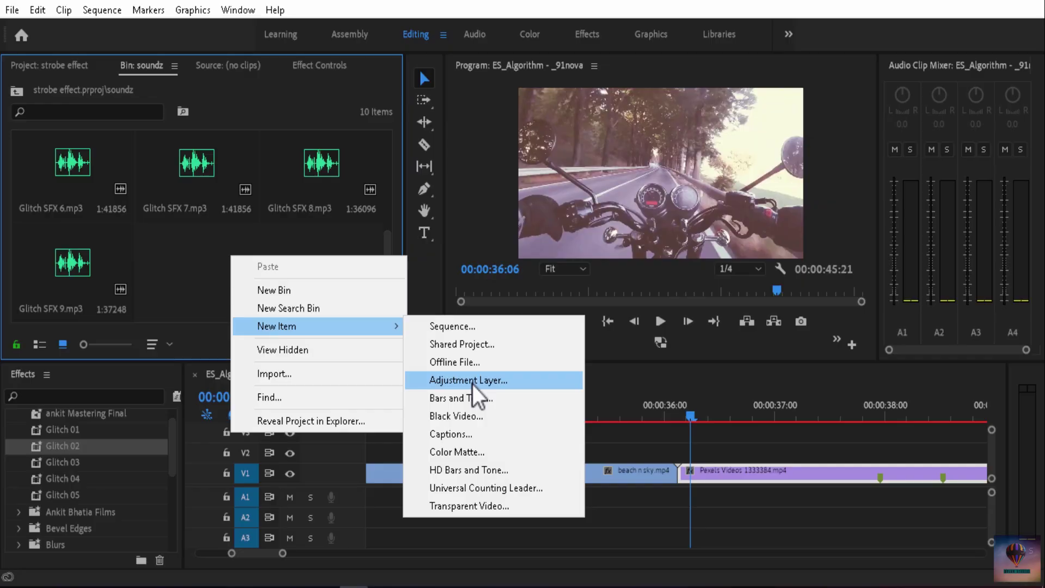
pyautogui.click(472, 381)
pyautogui.click(544, 351)
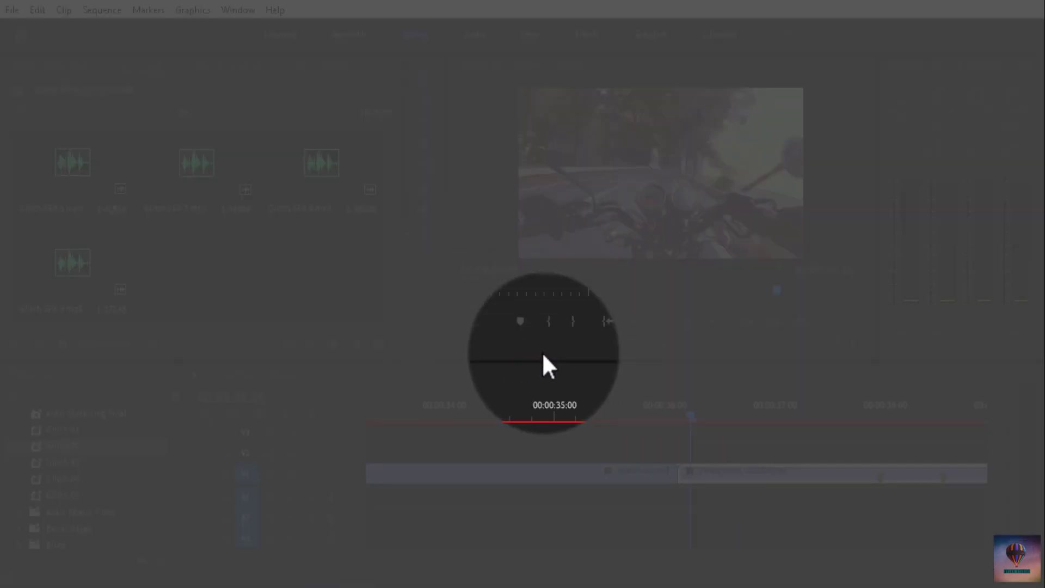
pyautogui.moveTo(242, 282); pyautogui.dragTo(512, 372)
pyautogui.moveTo(648, 455); pyautogui.dragTo(651, 451)
# Step: Cut off and delete the adjustment layer's excess tail
pyautogui.press('c')
pyautogui.click(717, 450)
pyautogui.press('v')
pyautogui.click(748, 452)
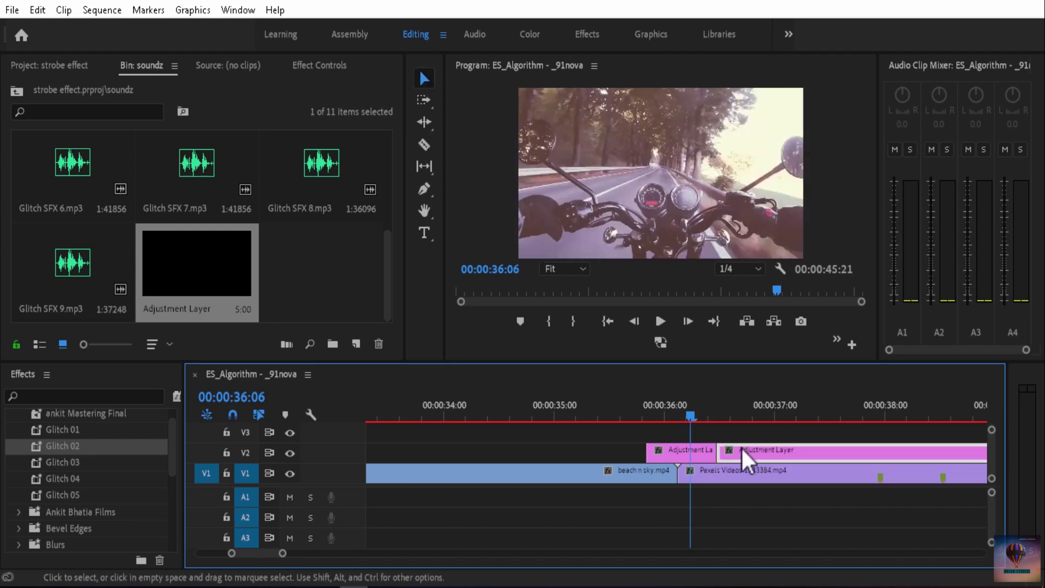
pyautogui.press('Delete')
# Step: Trim the adjustment layer's end to 00:00:36:08, five frames past the cut
pyautogui.moveTo(681, 417); pyautogui.dragTo(678, 417)
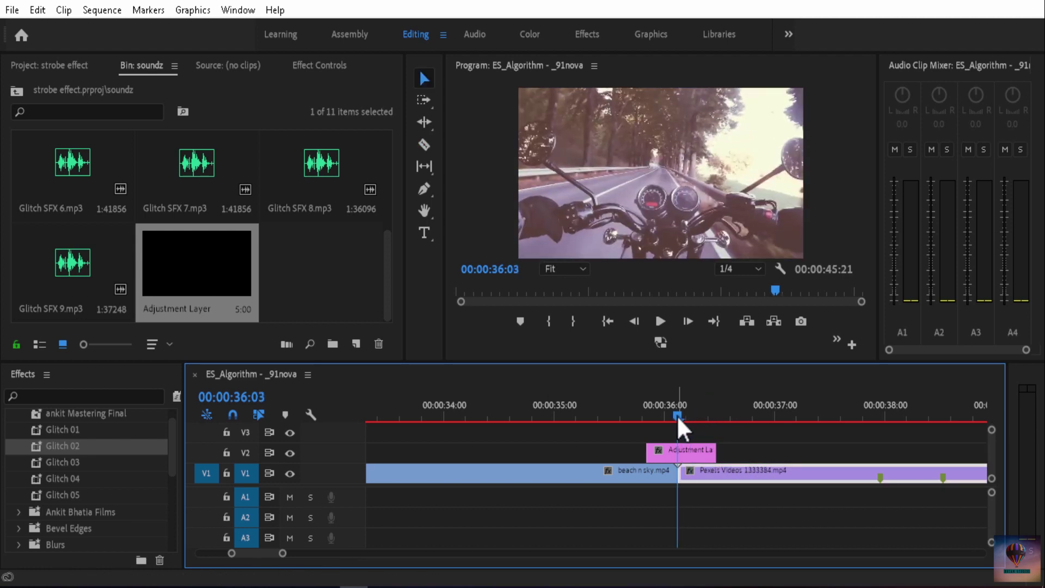
pyautogui.hotkey('shift', 'Left')
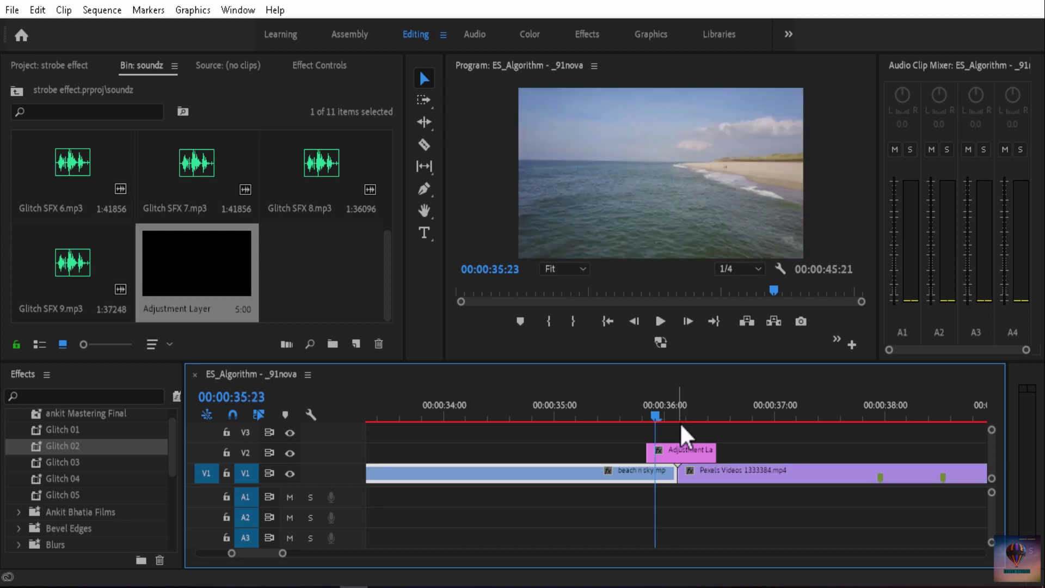
pyautogui.press('c')
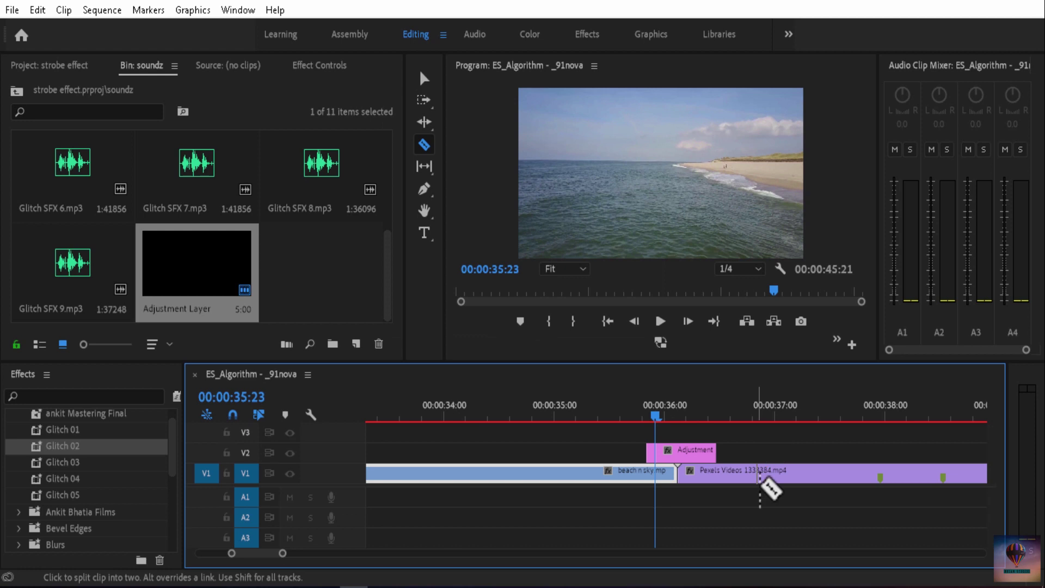
pyautogui.hotkey('shift', 'Right')
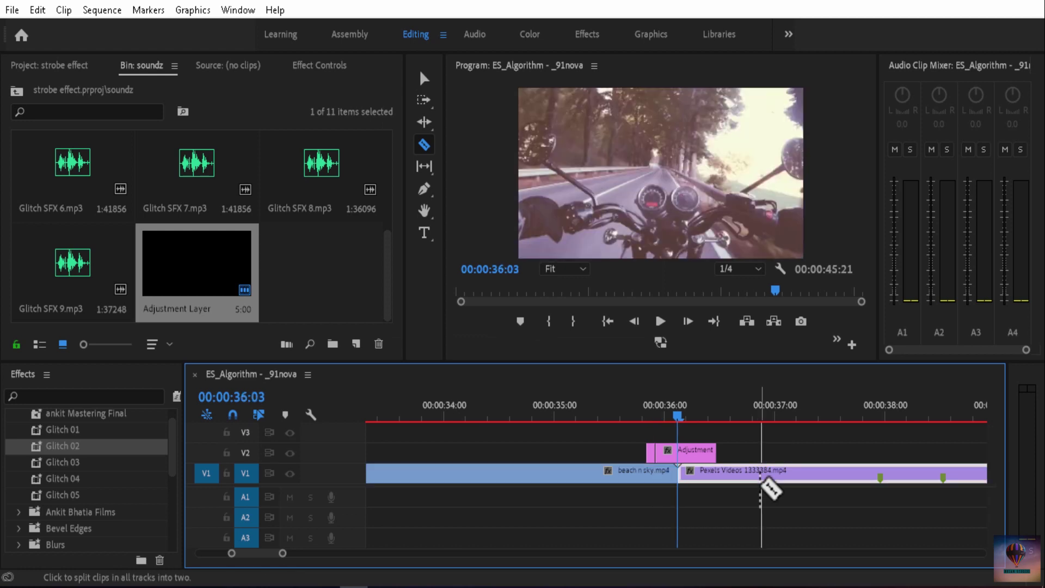
pyautogui.hotkey('shift', 'Right')
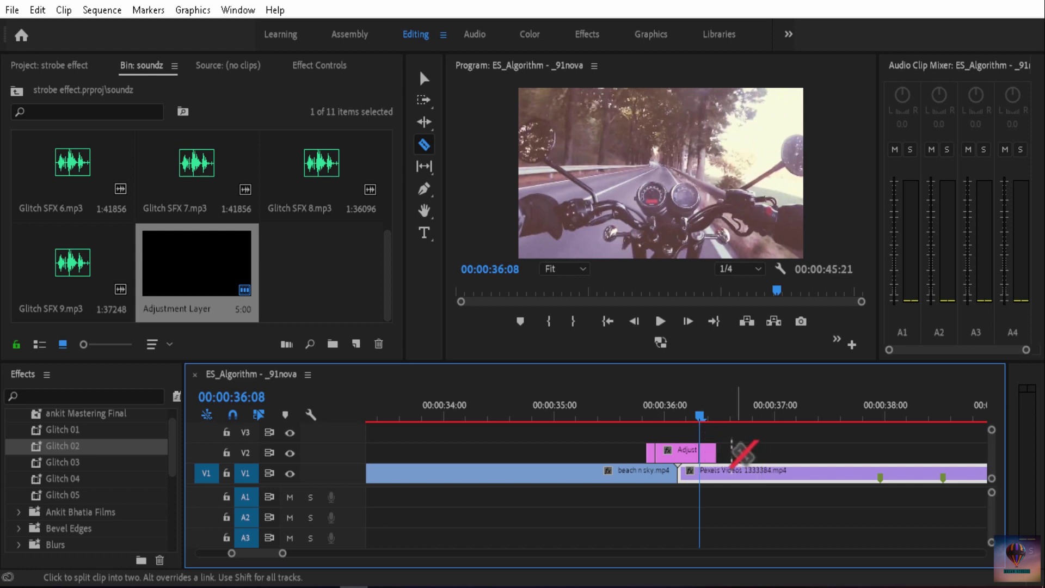
pyautogui.press('v')
pyautogui.moveTo(715, 452); pyautogui.dragTo(700, 452)
pyautogui.click(651, 451)
pyautogui.press('Delete')
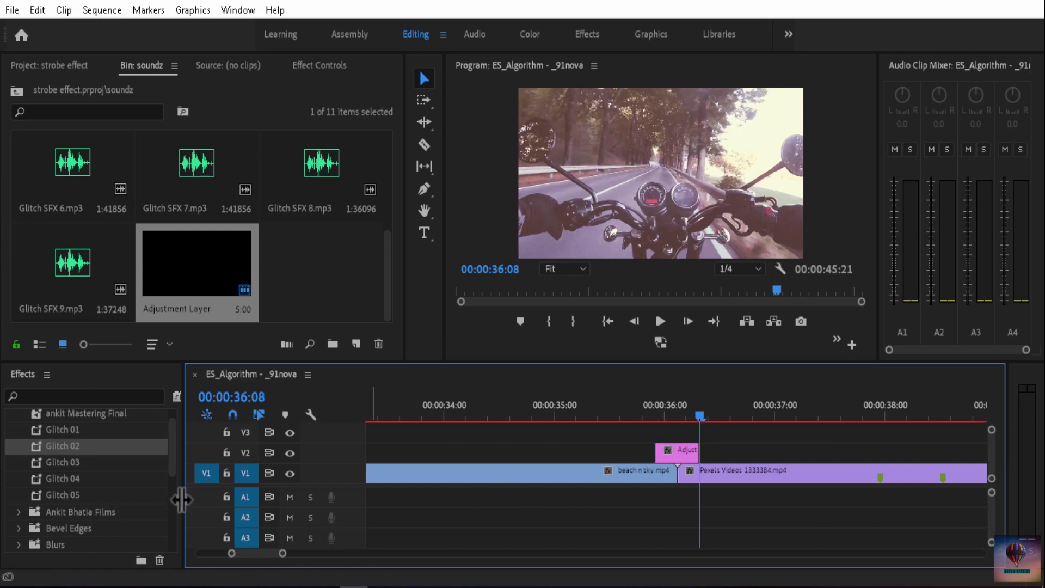
pyautogui.moveTo(113, 479); pyautogui.dragTo(675, 457)
pyautogui.moveTo(700, 415); pyautogui.dragTo(647, 417)
pyautogui.press('space')
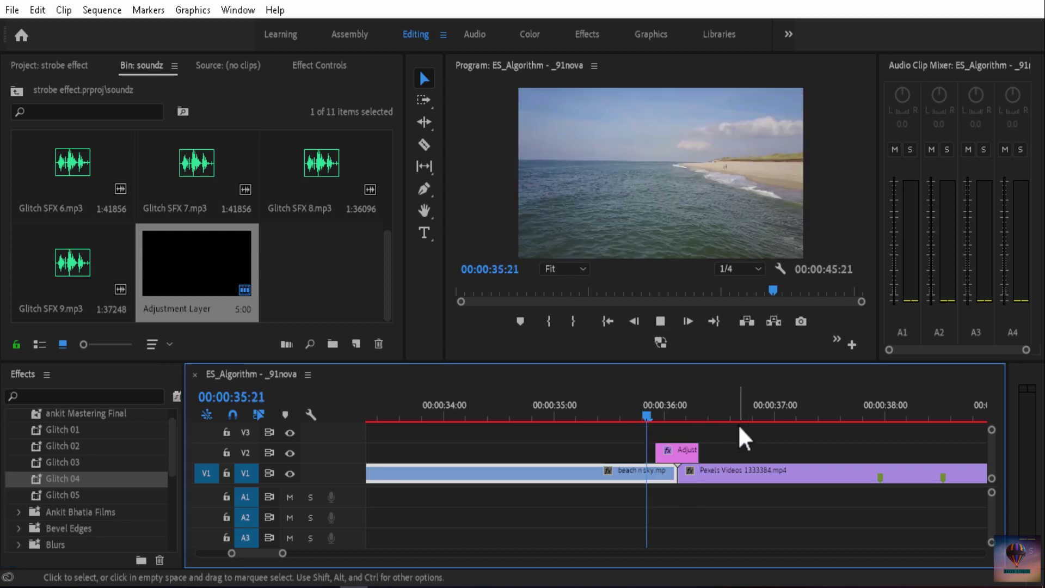
pyautogui.click(666, 420)
pyautogui.moveTo(656, 450); pyautogui.dragTo(715, 451)
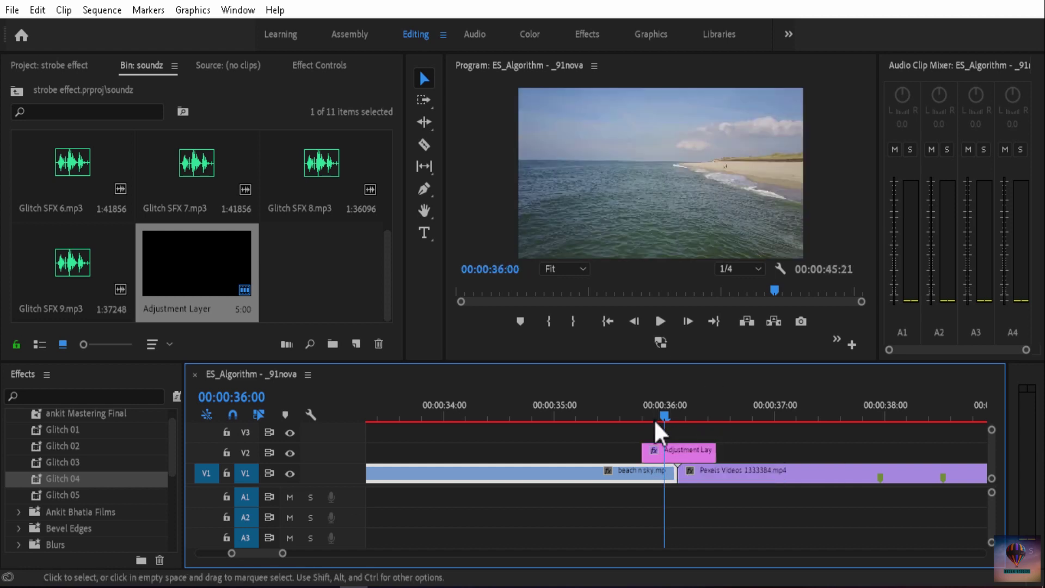
pyautogui.moveTo(665, 418); pyautogui.dragTo(646, 419)
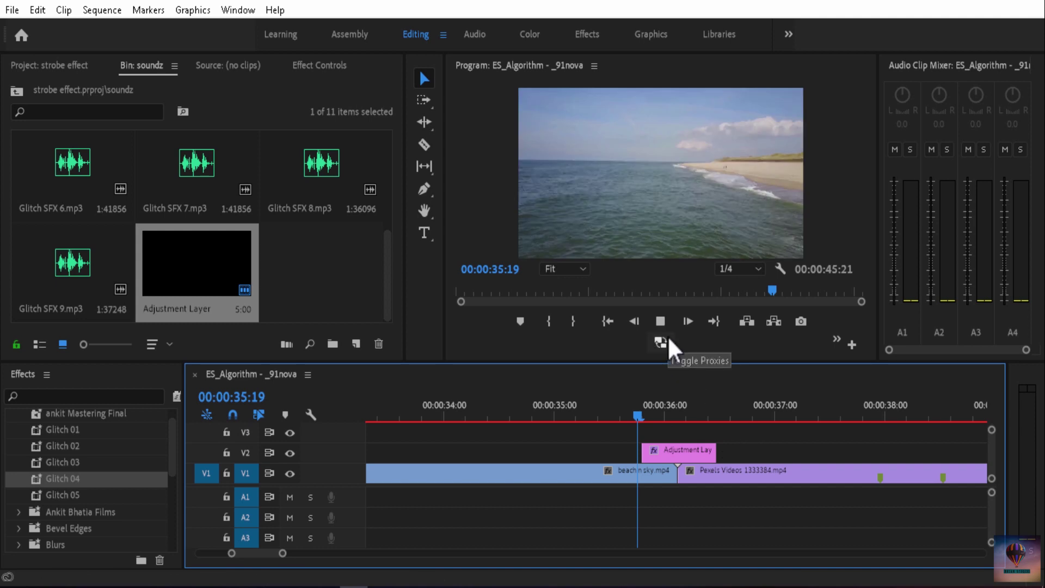
pyautogui.press('space')
pyautogui.press('space')
pyautogui.click(706, 412)
pyautogui.click(655, 411)
pyautogui.click(639, 416)
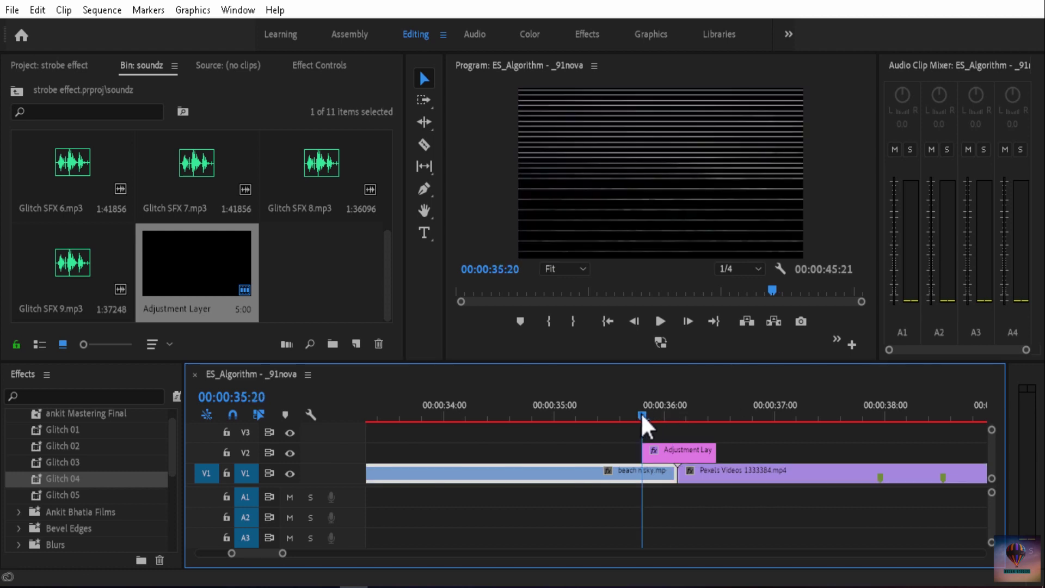
# Step: Place Glitch SFX 8.mp3 on A1 under the transition, trim it to 24 frames, and preview
pyautogui.moveTo(342, 178); pyautogui.dragTo(742, 496)
pyautogui.moveTo(598, 495); pyautogui.dragTo(638, 495)
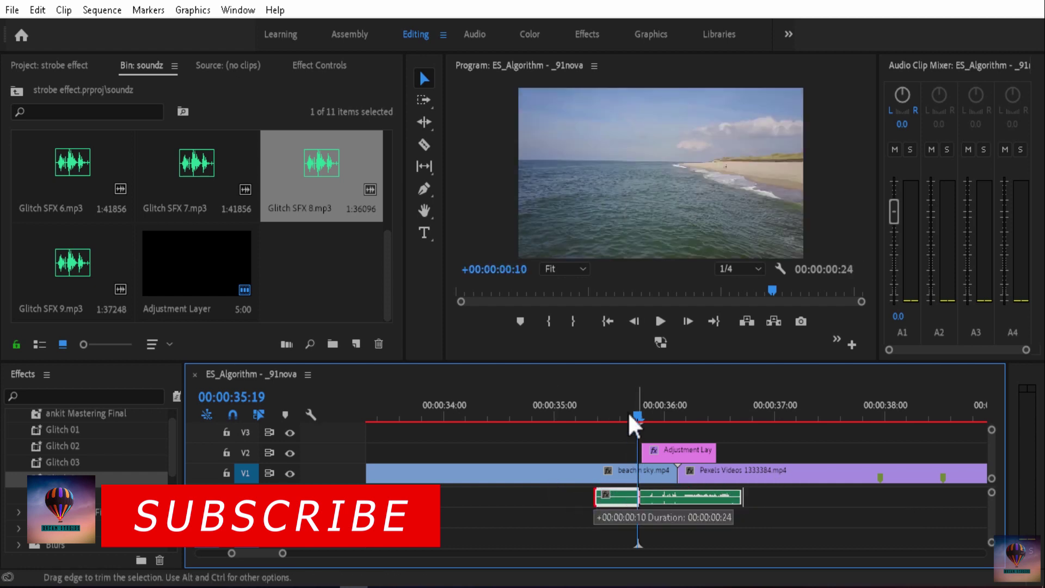
pyautogui.click(625, 420)
pyautogui.press('space')
pyautogui.press('space')
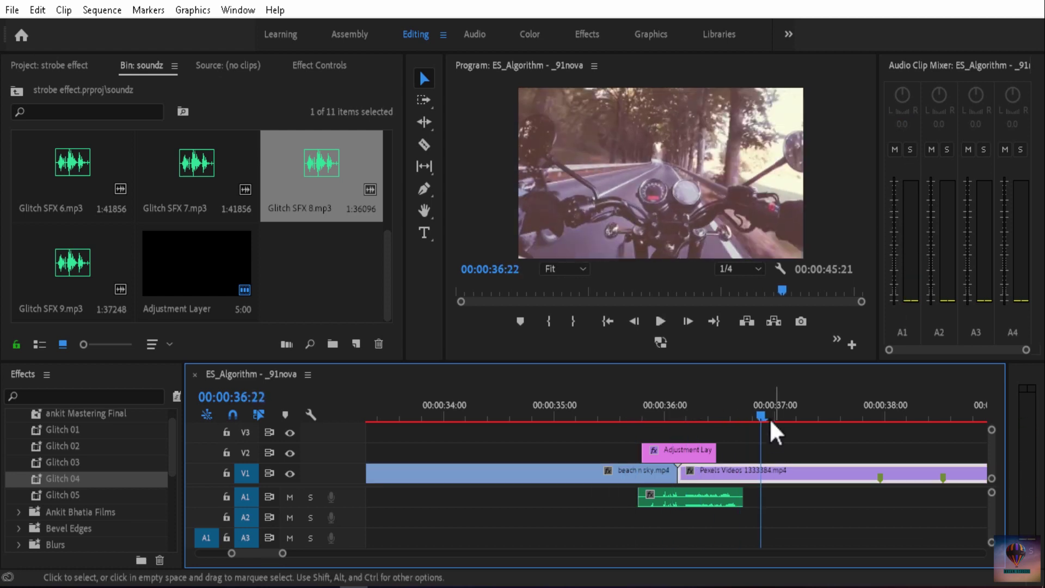
pyautogui.click(638, 417)
pyautogui.press('space')
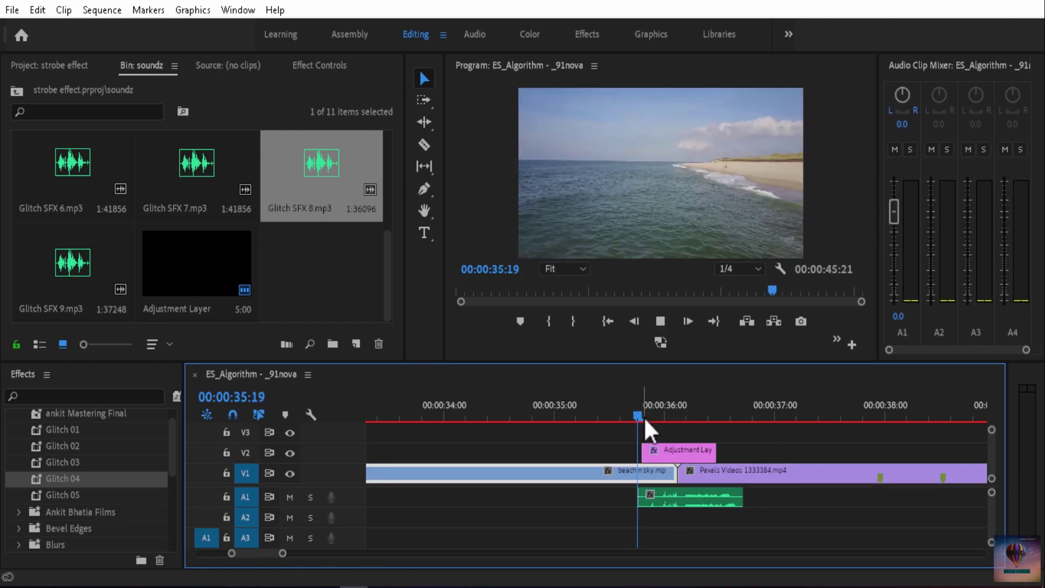
pyautogui.press('space')
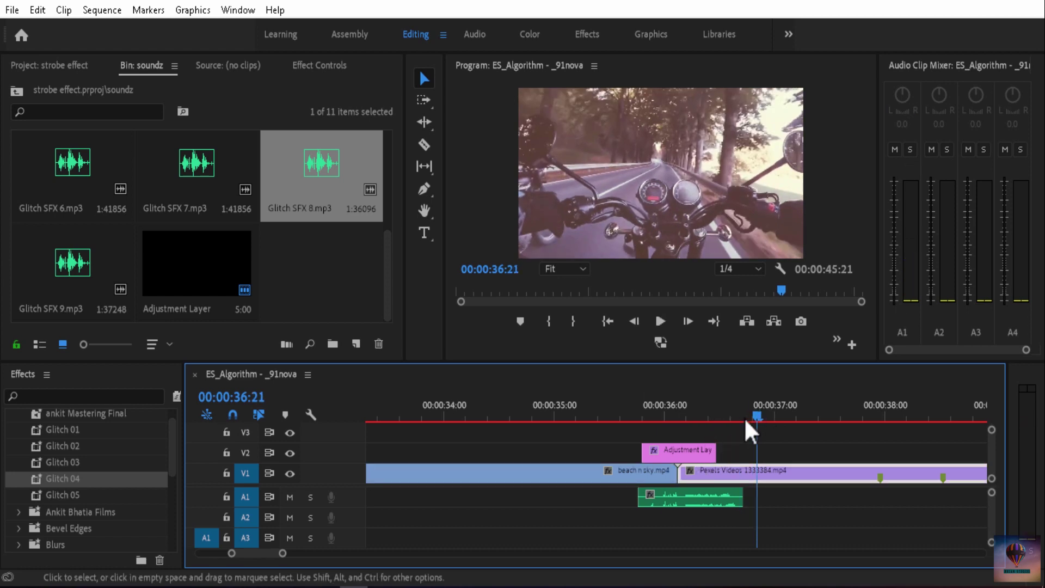
pyautogui.click(470, 420)
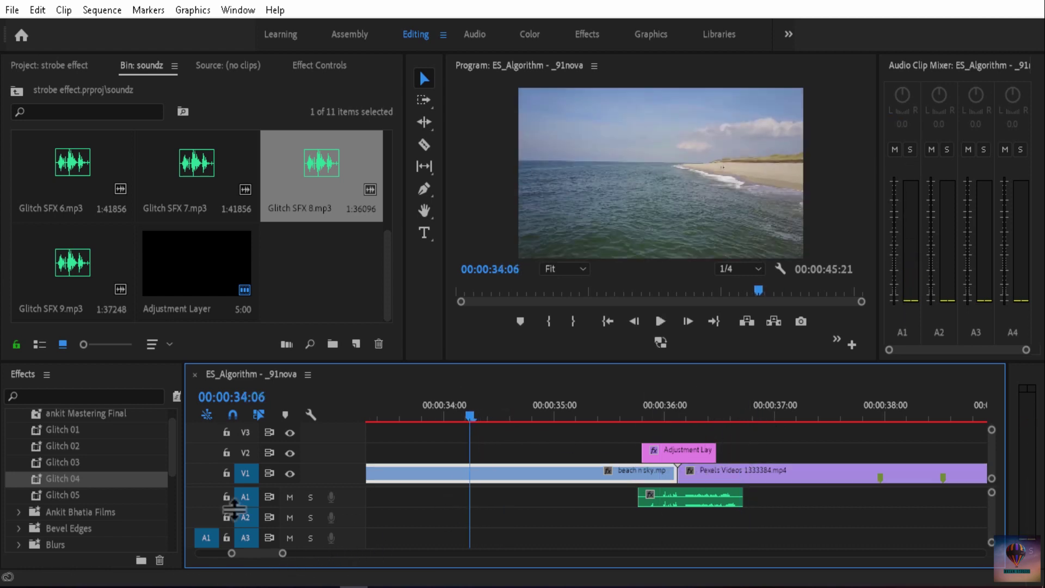
# Step: Add a 'dream' text graphic over the beach shot starting at 00:00:33:22
pyautogui.moveTo(282, 553); pyautogui.dragTo(268, 553)
pyautogui.click(563, 417)
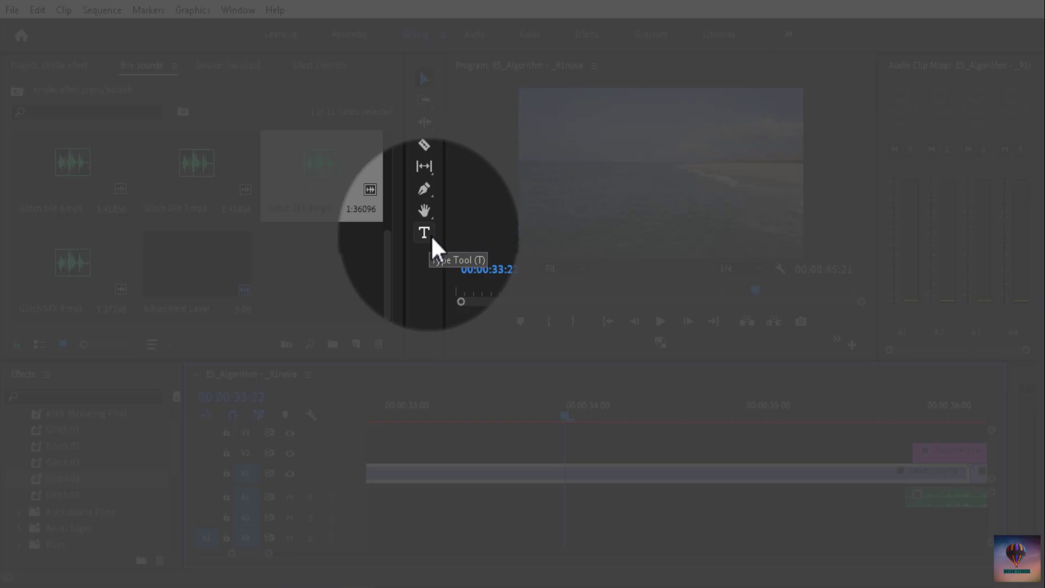
pyautogui.click(425, 233)
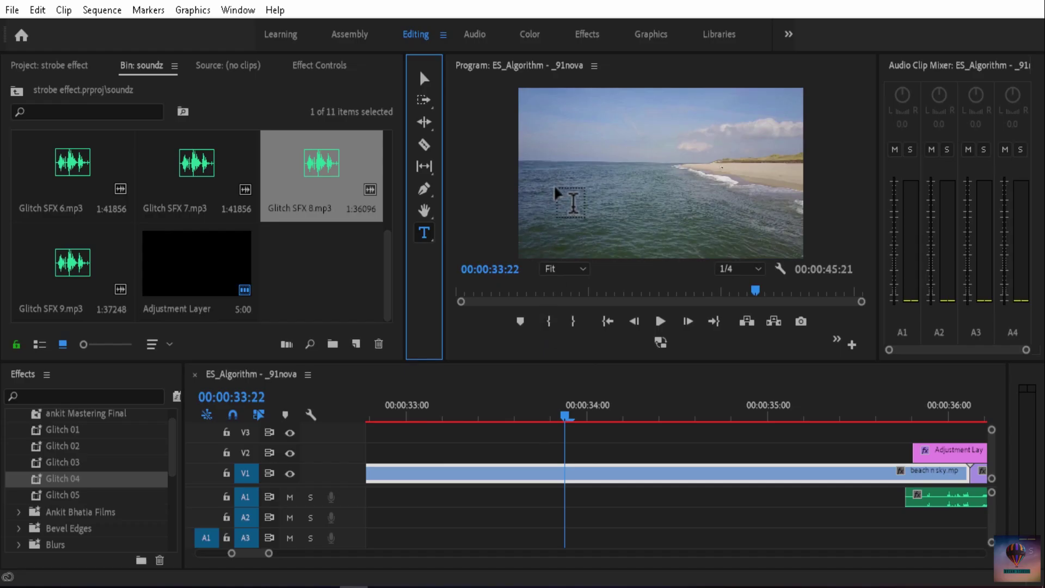
pyautogui.click(560, 190)
pyautogui.click(562, 186)
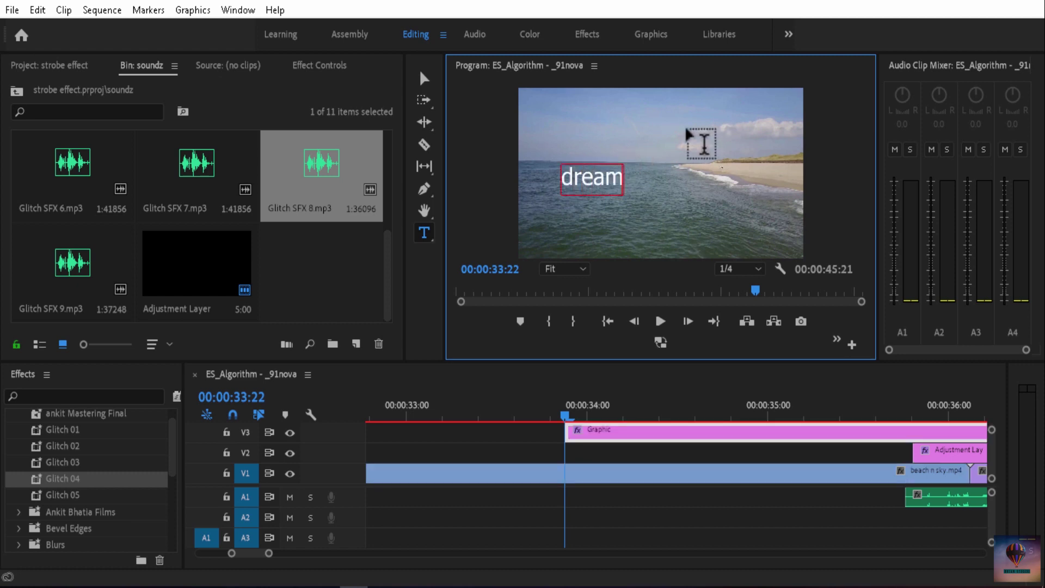
pyautogui.write('dreamc')
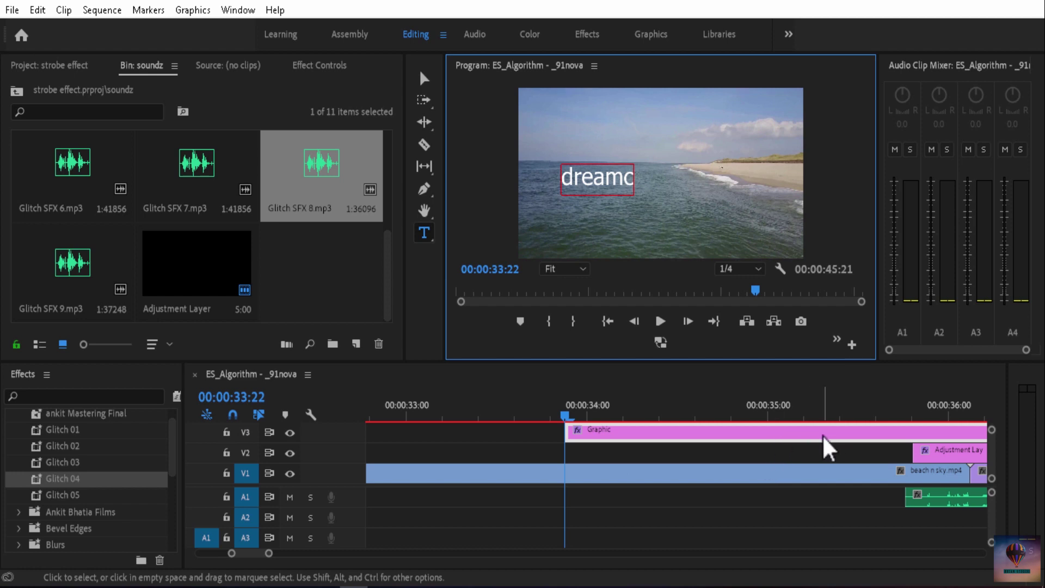
pyautogui.write('c')
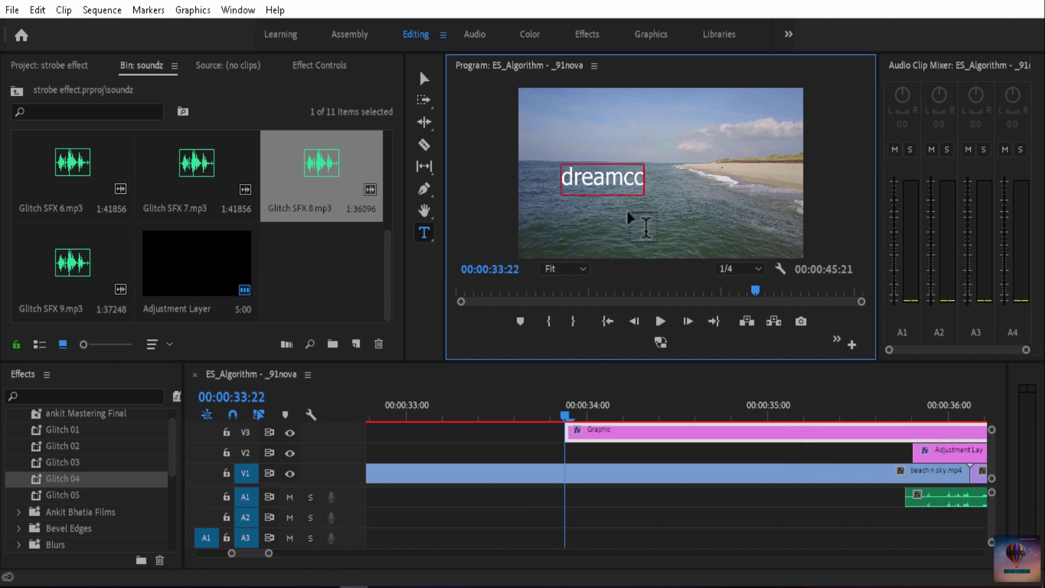
pyautogui.press('BackSpace')
pyautogui.press('BackSpace')
pyautogui.click(653, 520)
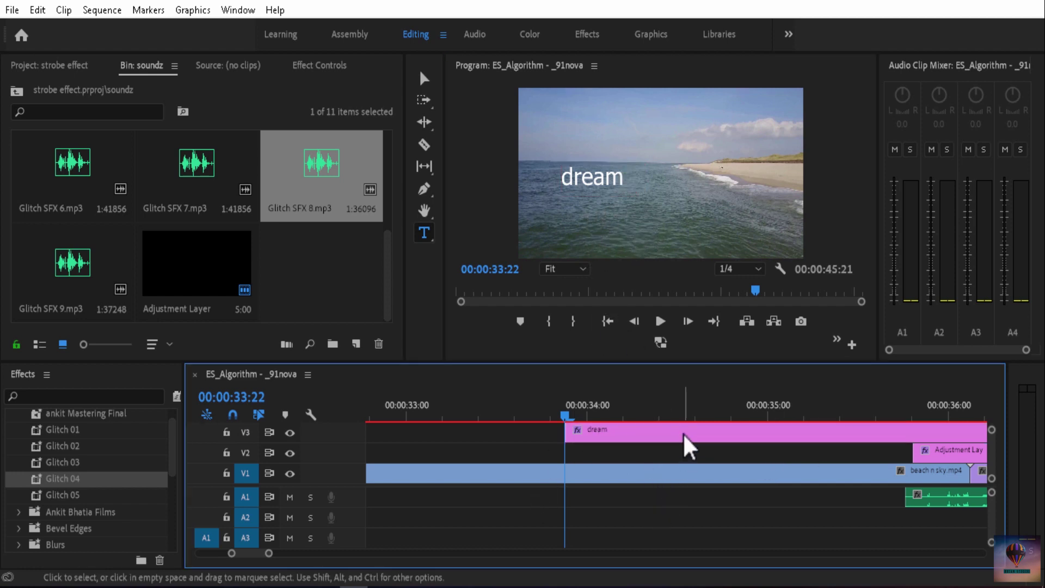
# Step: Cut the dream title to about one second and move it down to V2
pyautogui.press('c')
pyautogui.click(724, 432)
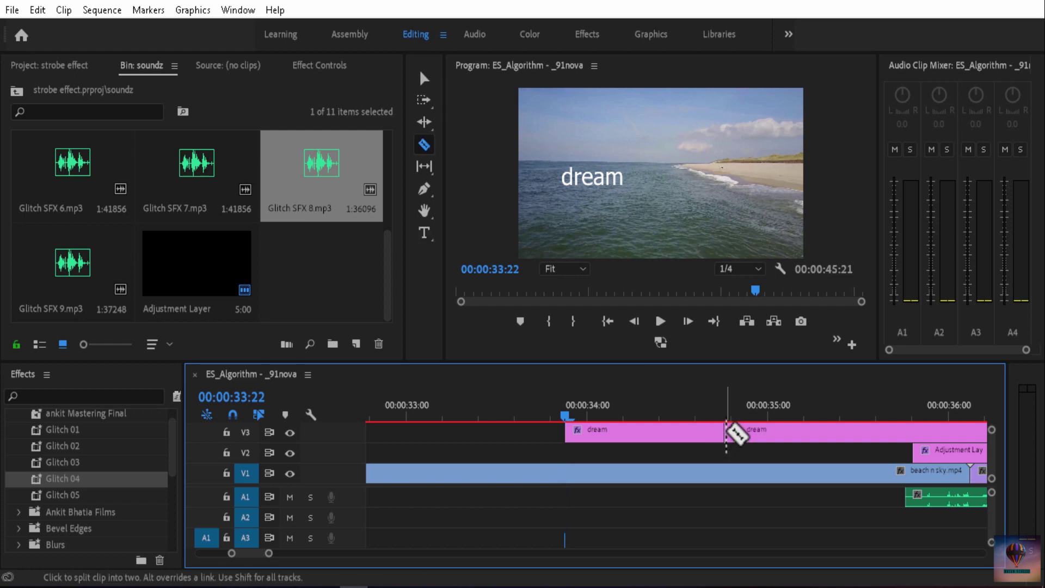
pyautogui.press('v')
pyautogui.click(762, 437)
pyautogui.press('Delete')
pyautogui.moveTo(663, 423); pyautogui.dragTo(619, 445)
# Step: Split the title at 00:00:34:02, apply Glitch 01 to its opening, and add Glitch SFX 7 beneath
pyautogui.hotkey('shift', 'Right')
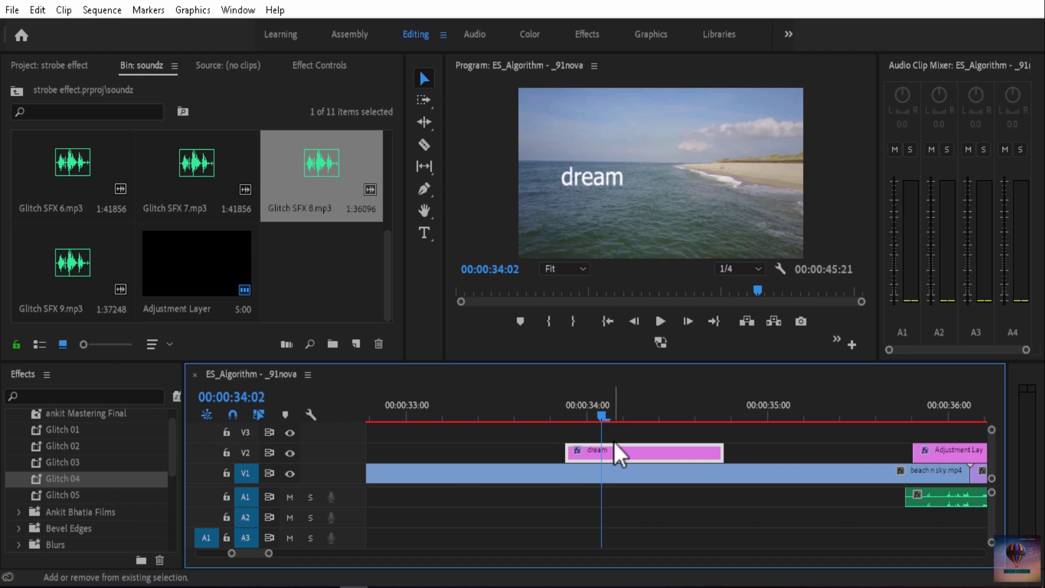
pyautogui.press('c')
pyautogui.click(601, 453)
pyautogui.press('v')
pyautogui.moveTo(82, 430); pyautogui.dragTo(585, 451)
pyautogui.moveTo(184, 216); pyautogui.dragTo(481, 501)
pyautogui.moveTo(643, 503); pyautogui.dragTo(580, 497)
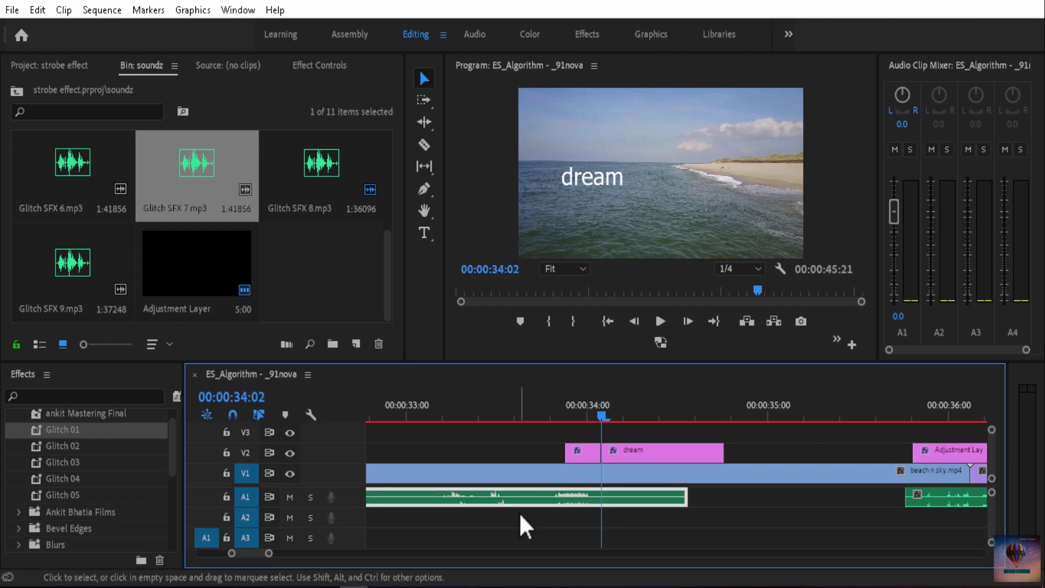
# Step: Razor the Glitch SFX 7 clip on A1 twice and delete both outer pieces
pyautogui.press('c')
pyautogui.click(530, 502)
pyautogui.click(630, 502)
pyautogui.press('v')
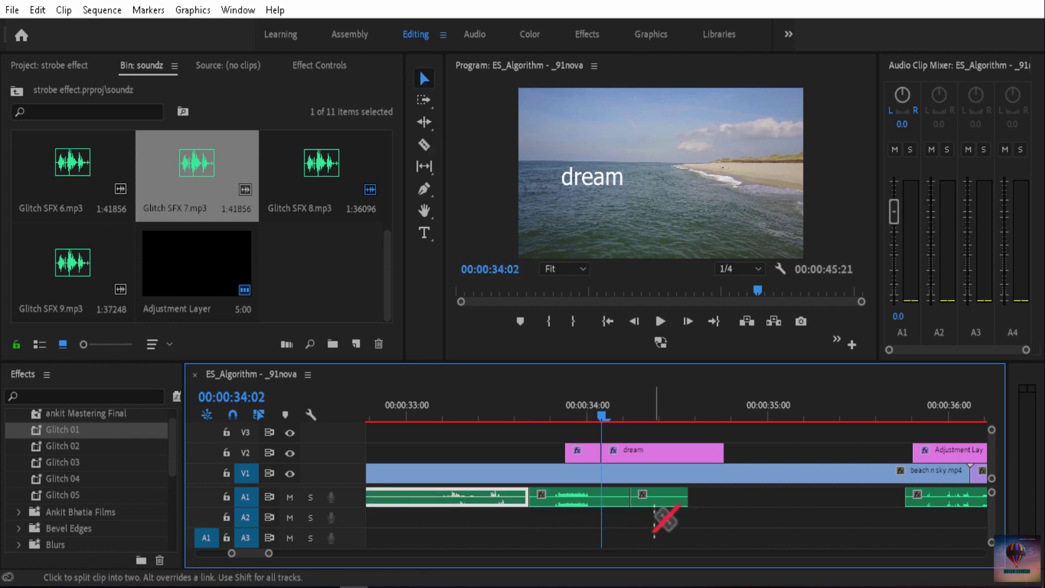
pyautogui.click(654, 501)
pyautogui.press('Delete')
pyautogui.click(516, 498)
pyautogui.press('Delete')
# Step: Snap the remaining sound burst to 00:00:33:19 and preview it with the dream title
pyautogui.moveTo(565, 418); pyautogui.dragTo(543, 420)
pyautogui.moveTo(603, 499); pyautogui.dragTo(608, 501)
pyautogui.press('space')
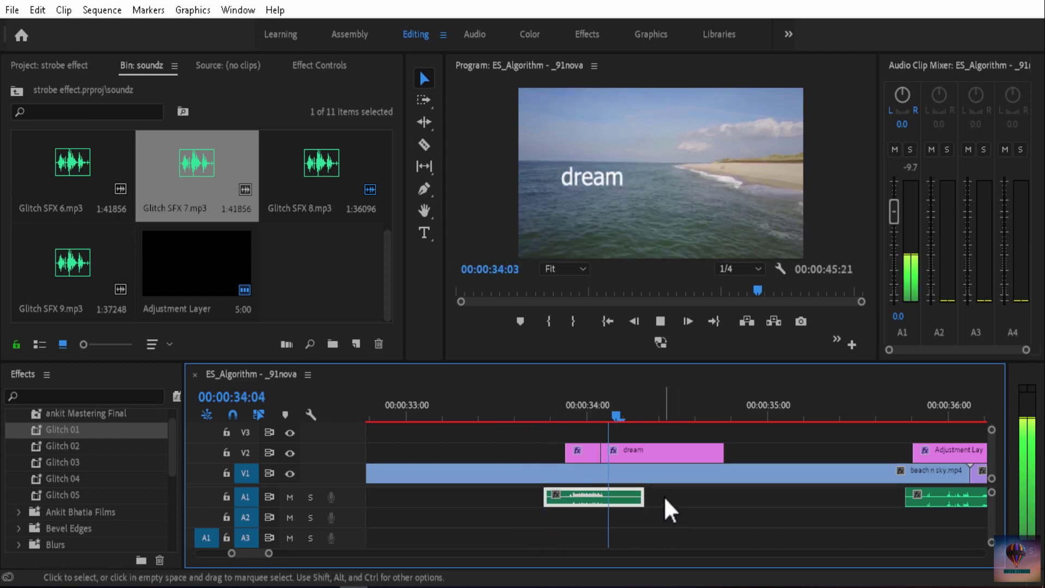
pyautogui.click(709, 417)
pyautogui.click(543, 418)
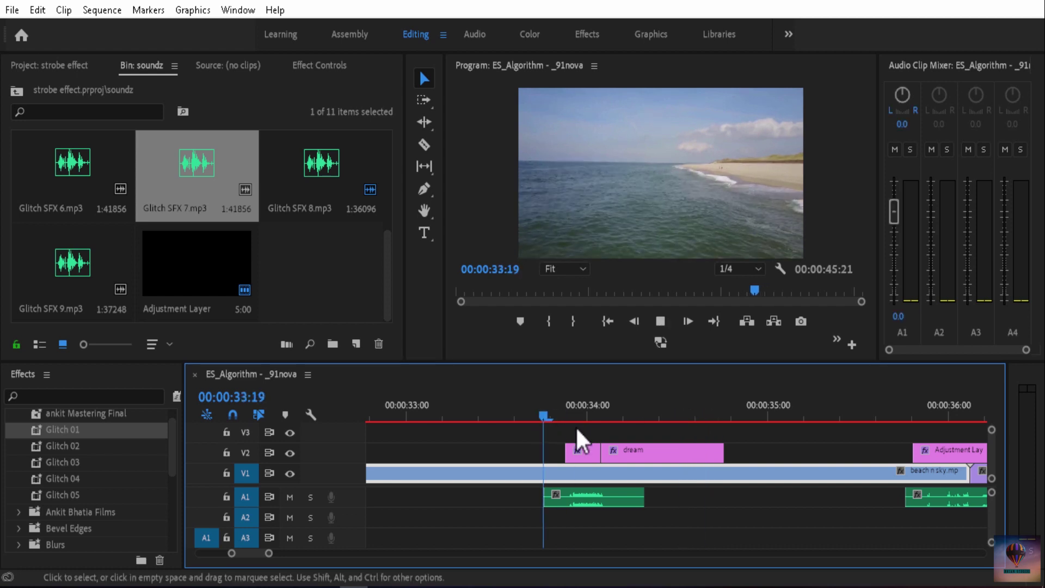
pyautogui.press('space')
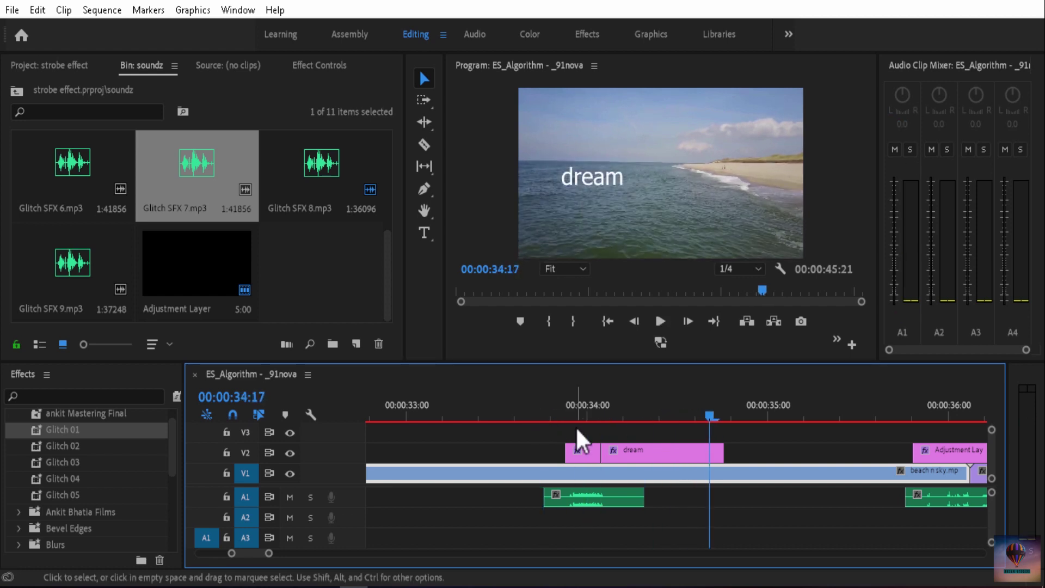